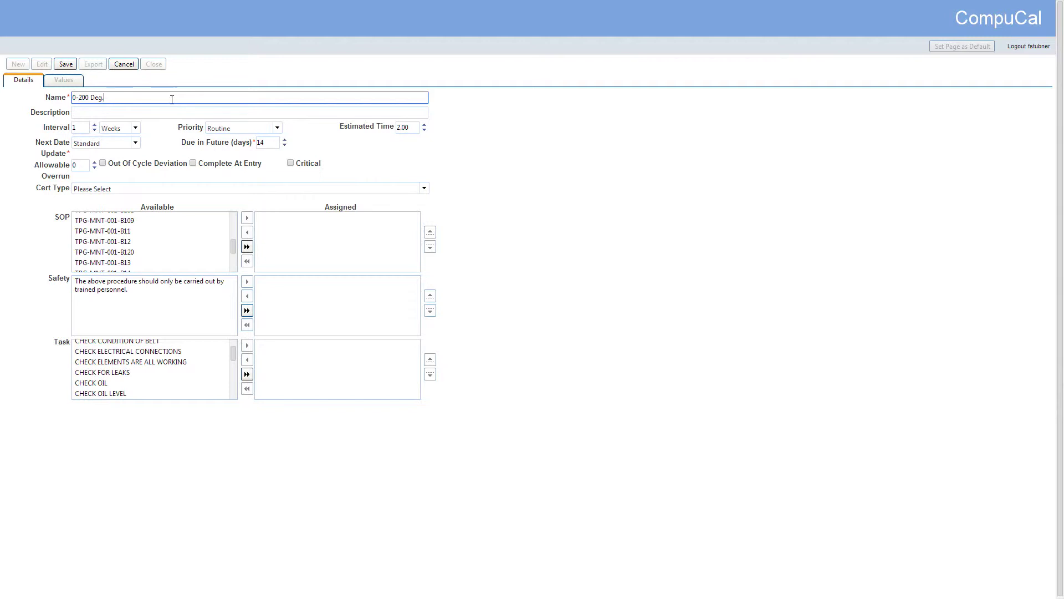
Name the routine "0-200 Deg." and enter the description "0-200 Deg. Calibration Routine"
text(0-200 Deg.)
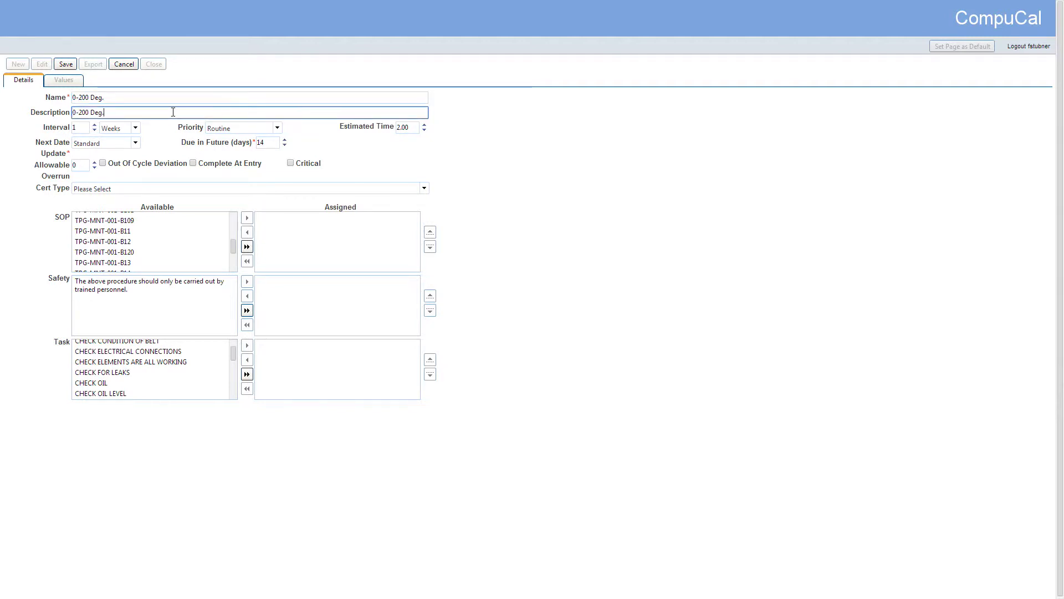
text(Calibrat)
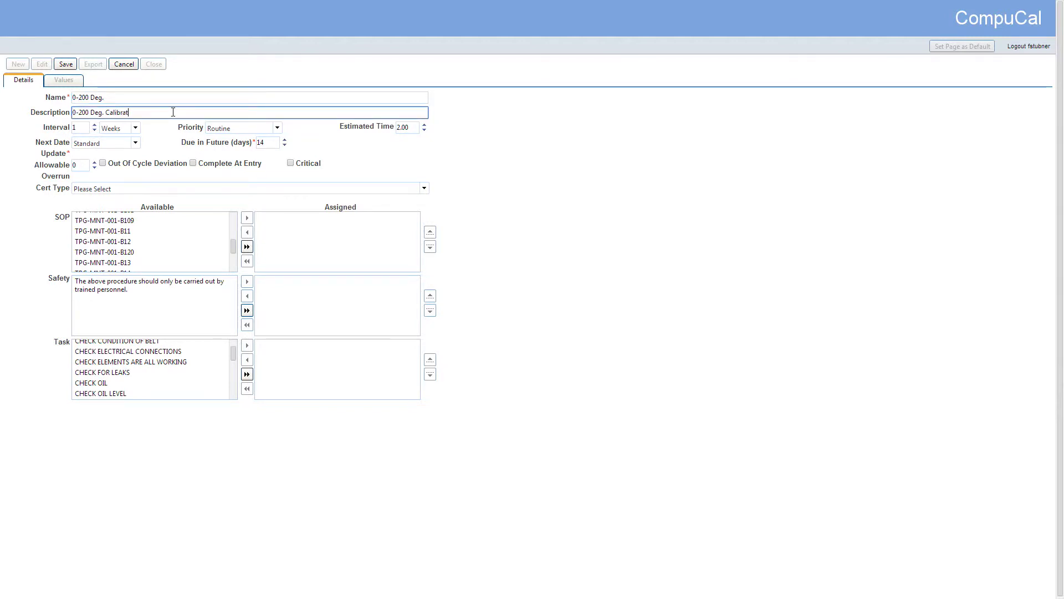
text(ion Routine)
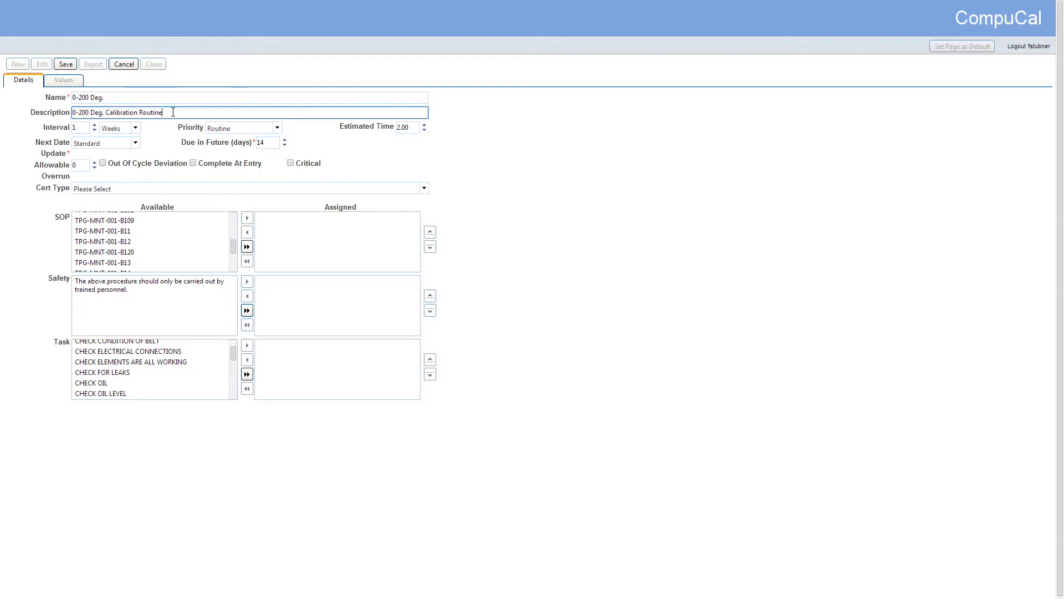
Set the routine's interval to 2 weeks, its priority to Critical and its estimated time to 3.00
click(94, 124)
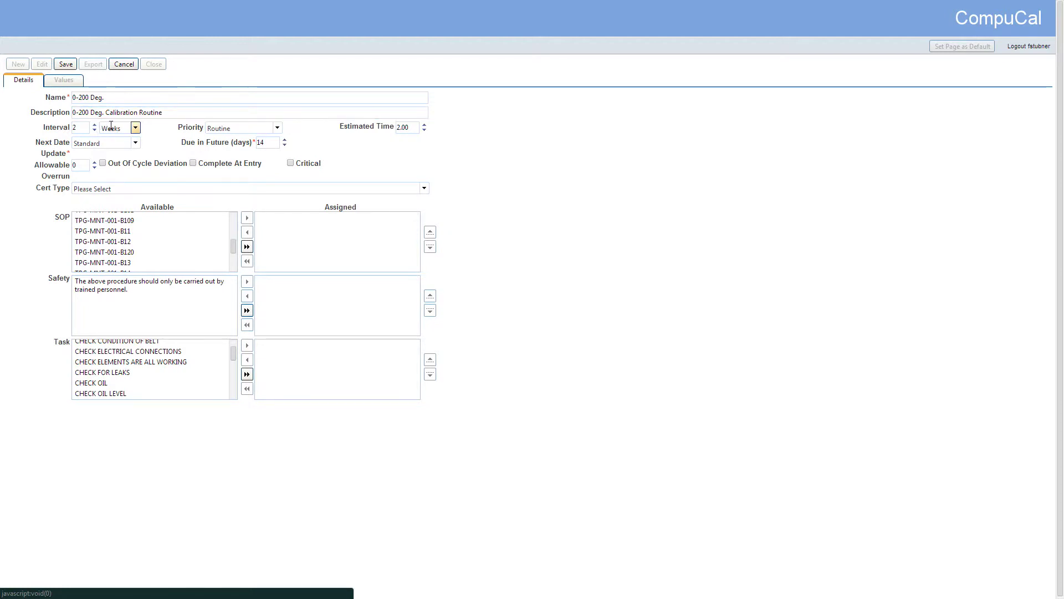
click(278, 129)
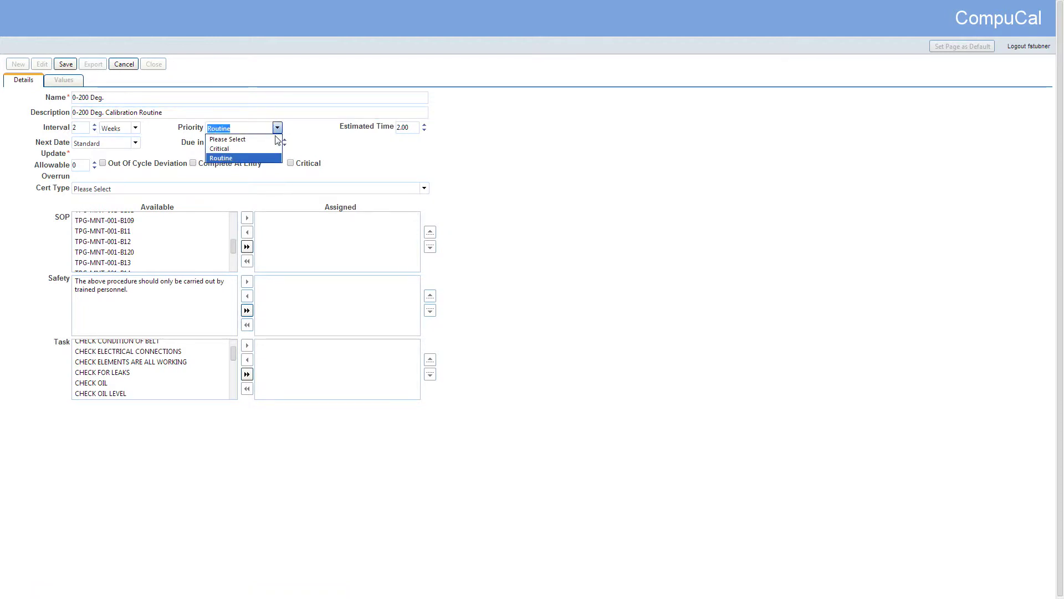
click(273, 149)
click(400, 130)
text(3)
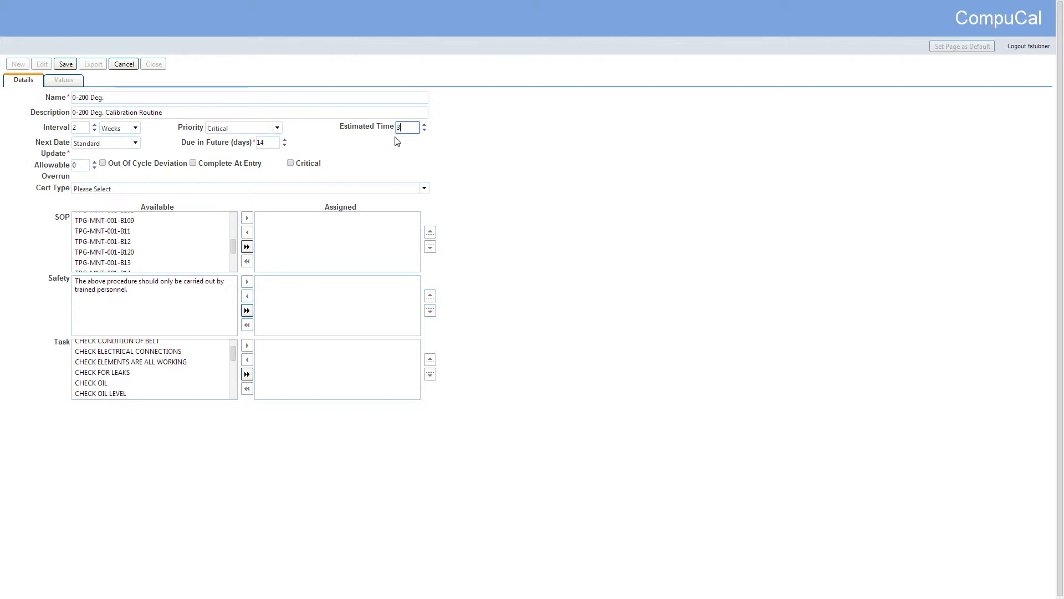
text(.00)
Set the next date update to Standard and due in future to 7 days, with Complete At Entry and Critical enabled
click(135, 144)
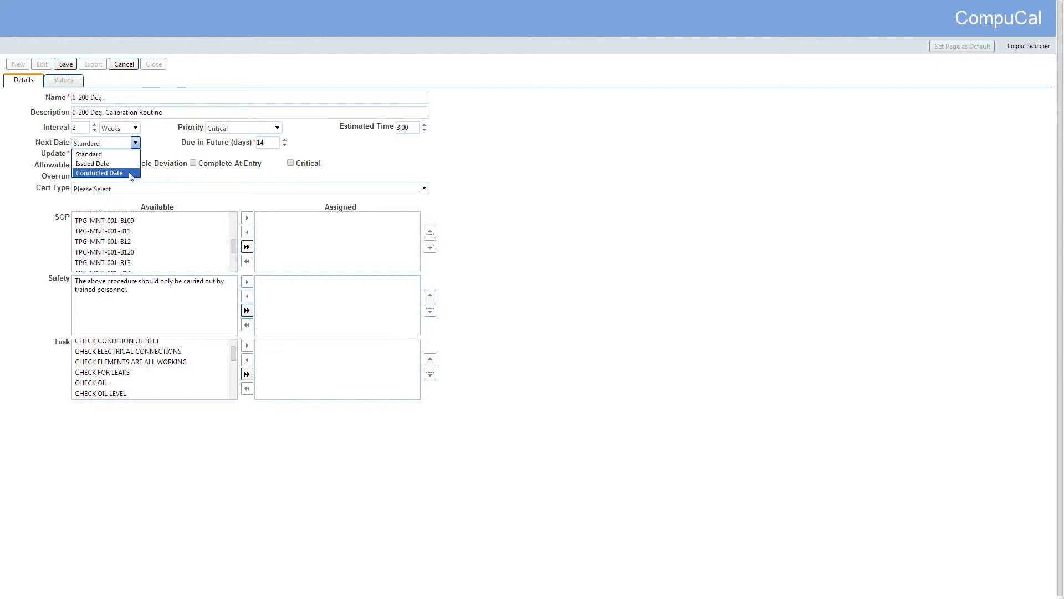
click(100, 154)
click(270, 142)
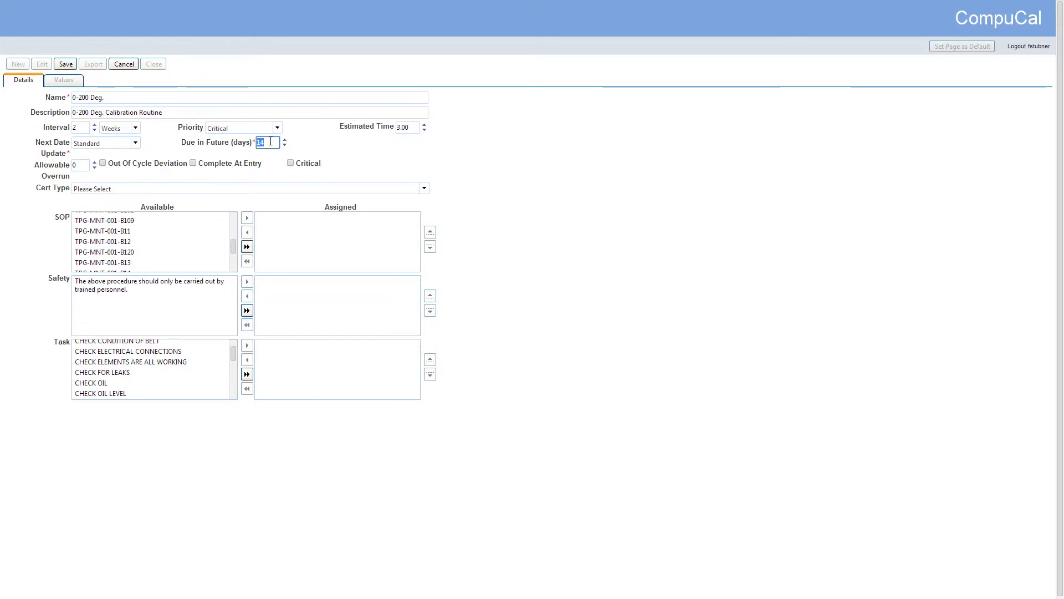
text(7)
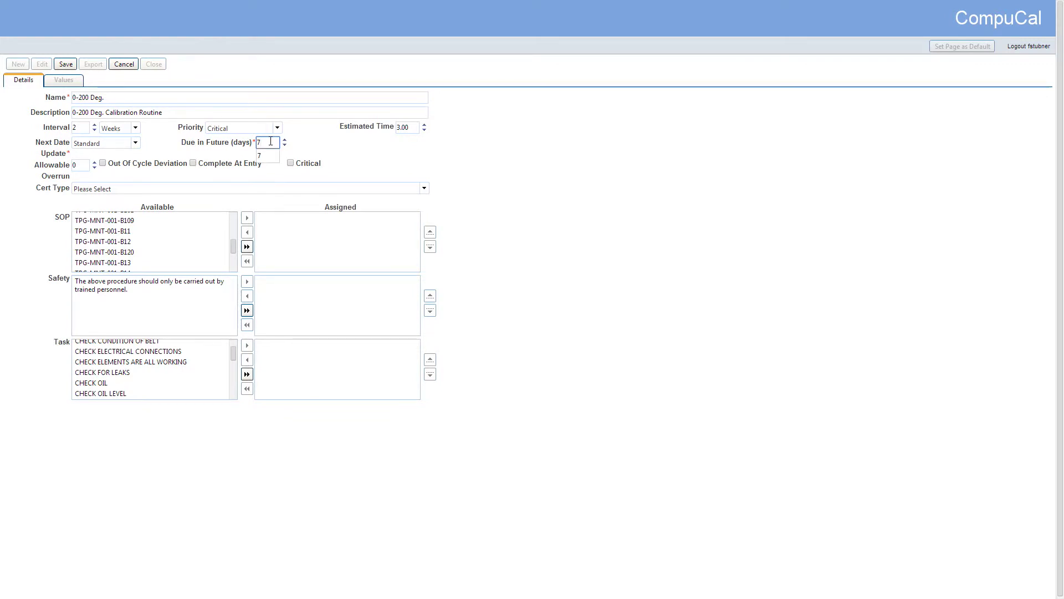
click(156, 155)
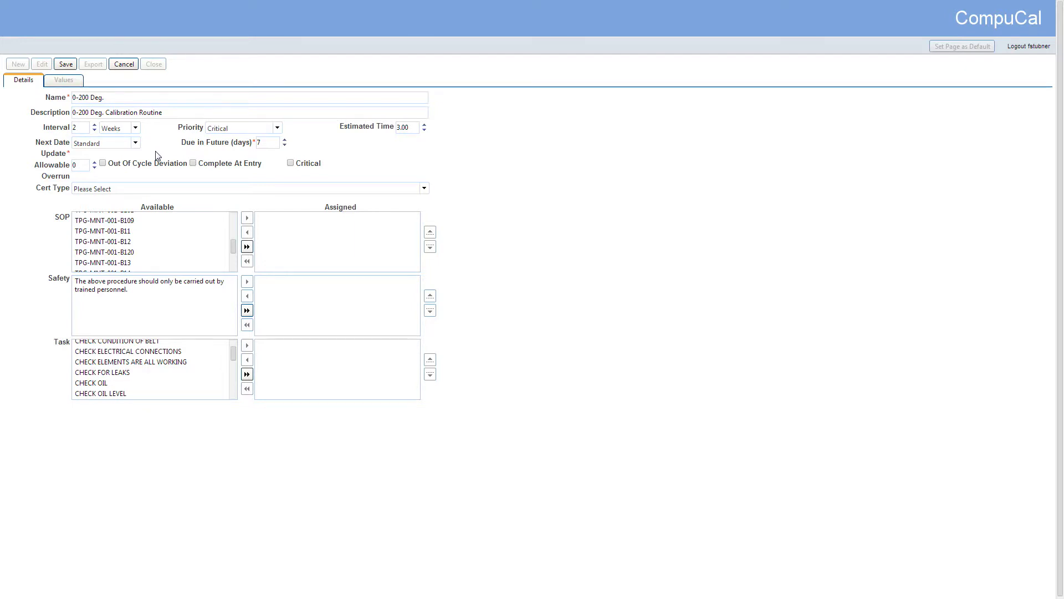
click(193, 164)
Assign the SOPs TPG-MNT-001-B11 and TPG-MNT-001-B13 to the routine
click(172, 232)
click(247, 219)
click(171, 252)
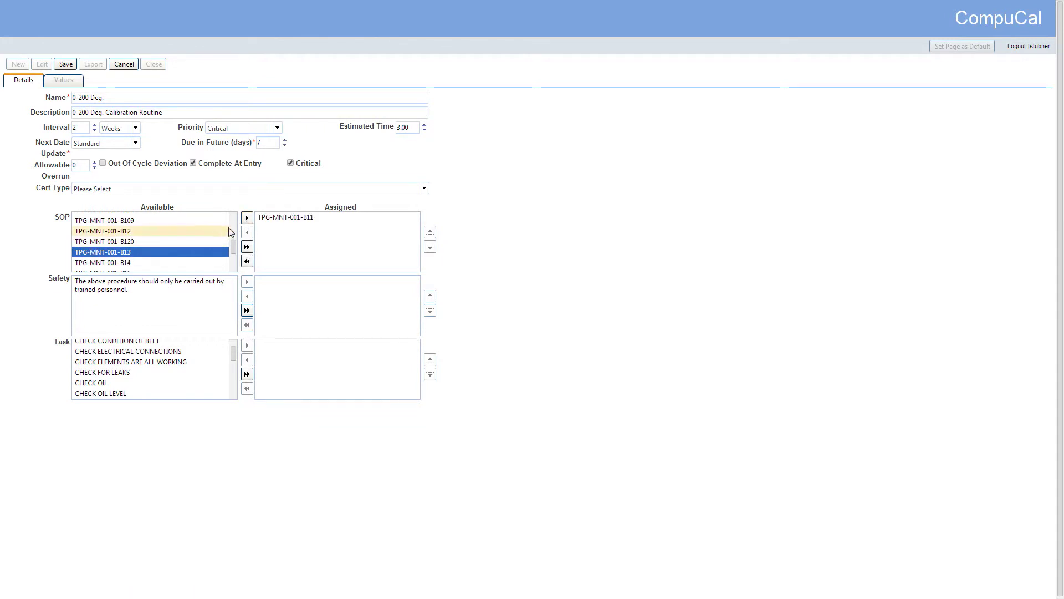
click(247, 218)
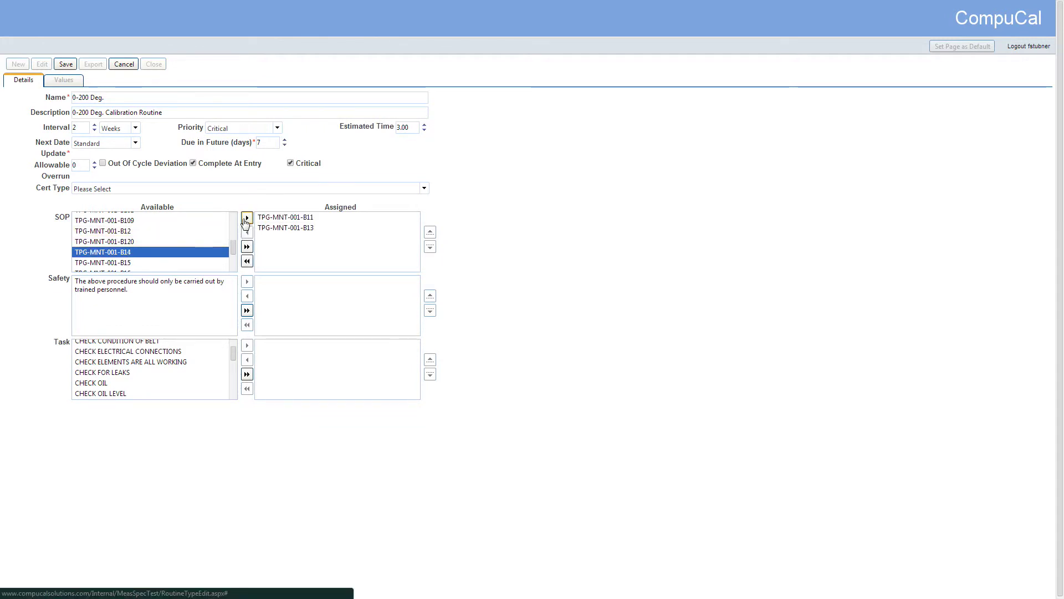
Assign the trained-personnel safety statement and the task CHECK ELECTRICAL CONNECTIONS to the routine
click(153, 283)
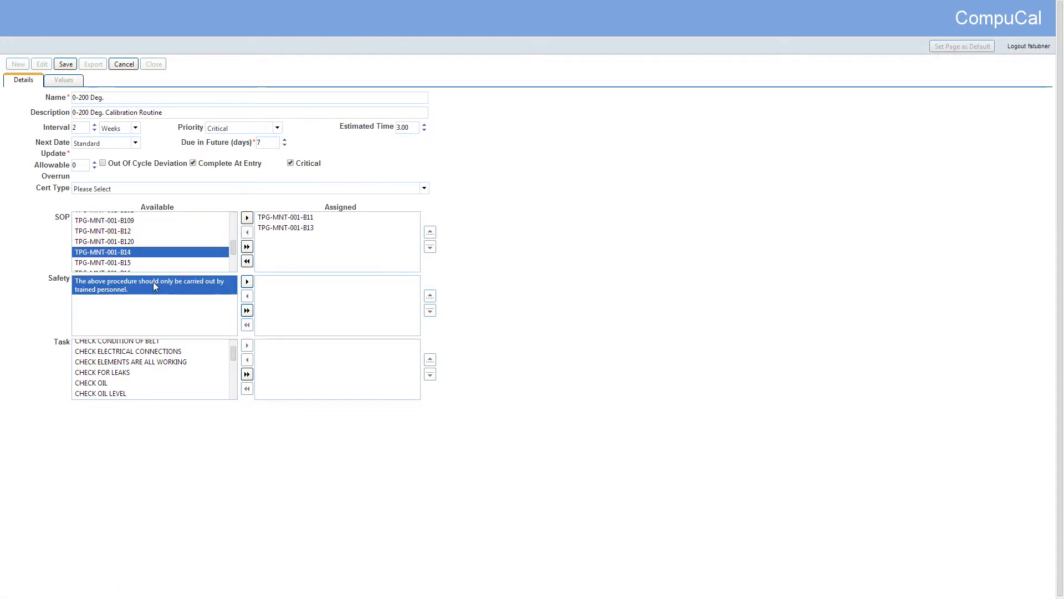
click(246, 281)
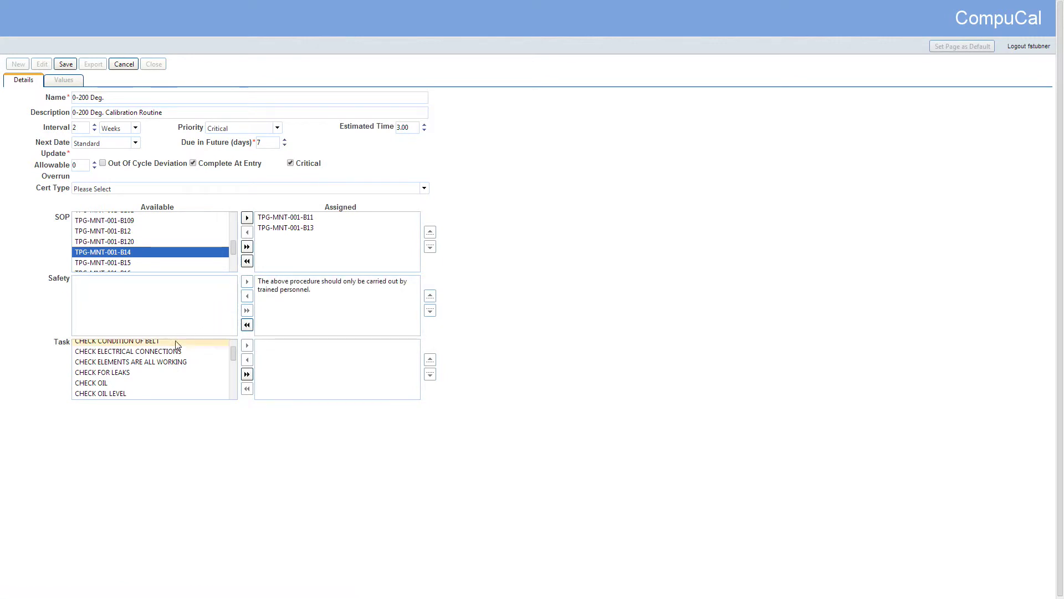
click(165, 353)
click(247, 345)
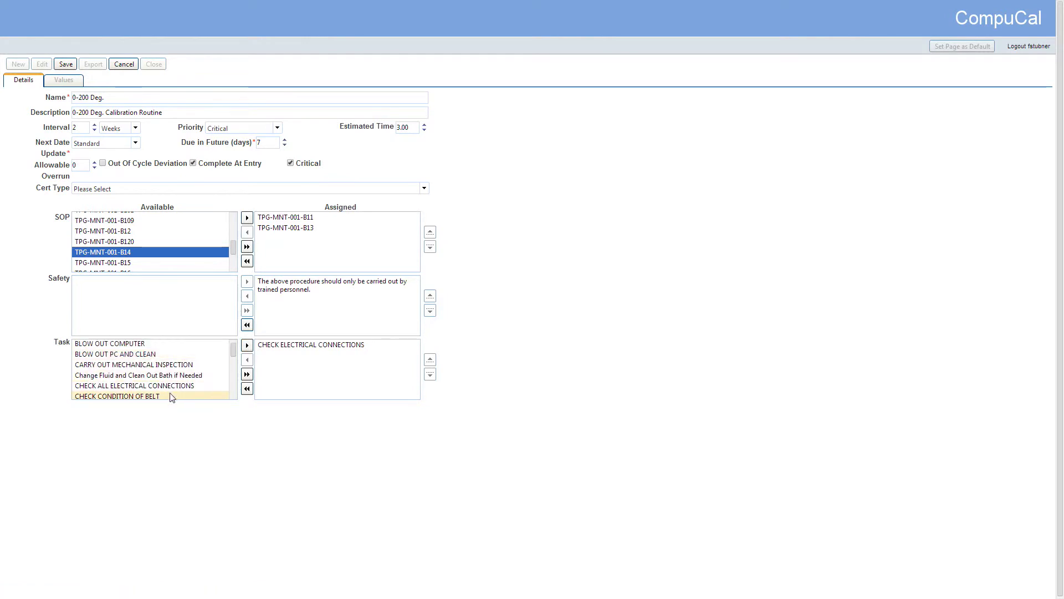
Assign the task CHECK CONDITION OF BELT and move it above CHECK ELECTRICAL CONNECTIONS
click(161, 394)
click(247, 345)
click(313, 355)
click(430, 360)
Move CHECK ELECTRICAL CONNECTIONS back to first place and remove CHECK CONDITION OF BELT from the assigned tasks
click(407, 356)
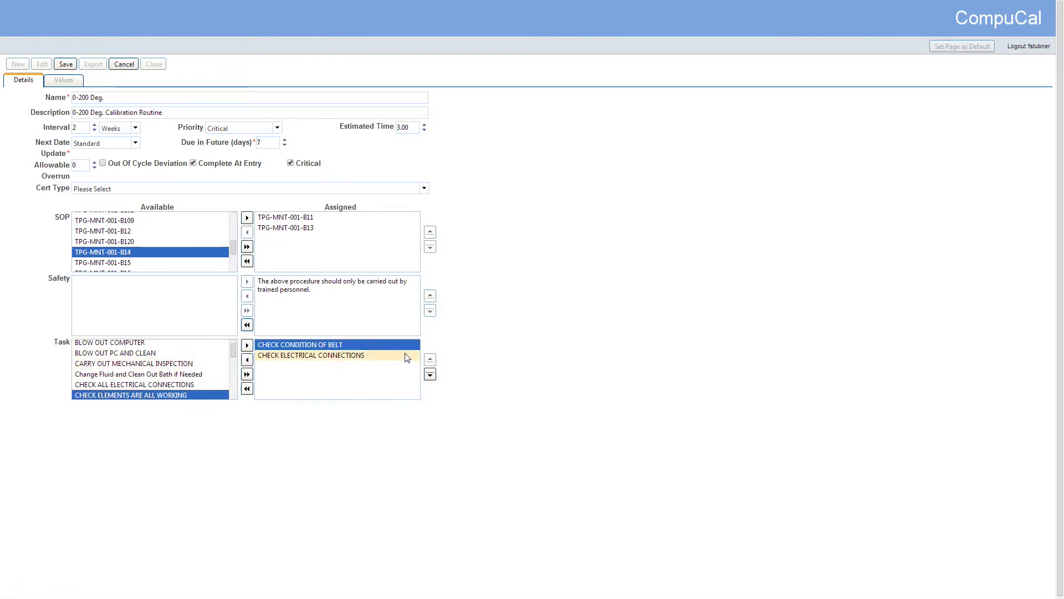
click(430, 359)
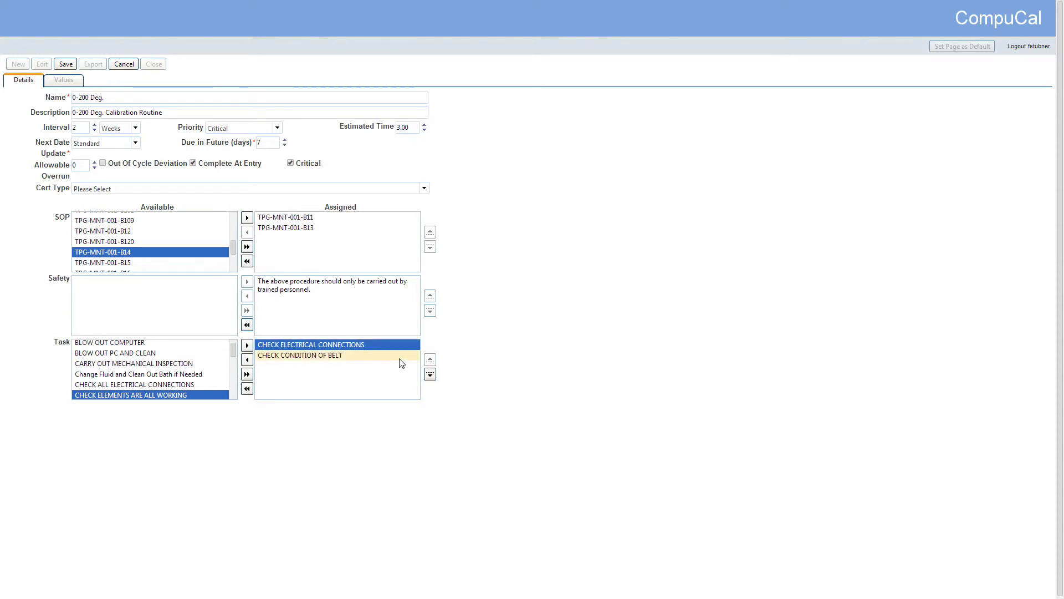
click(354, 355)
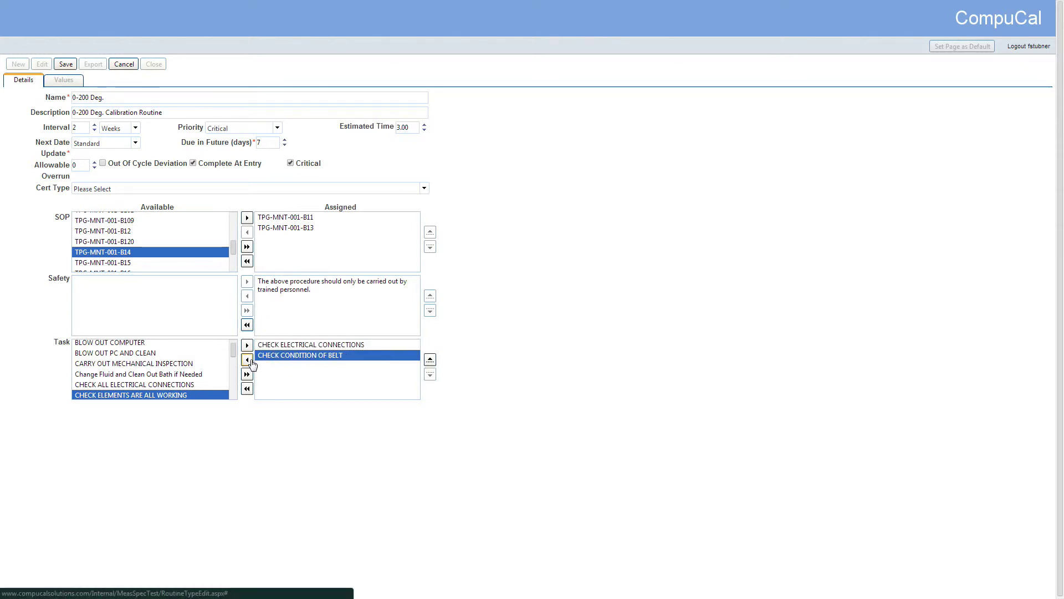
click(248, 360)
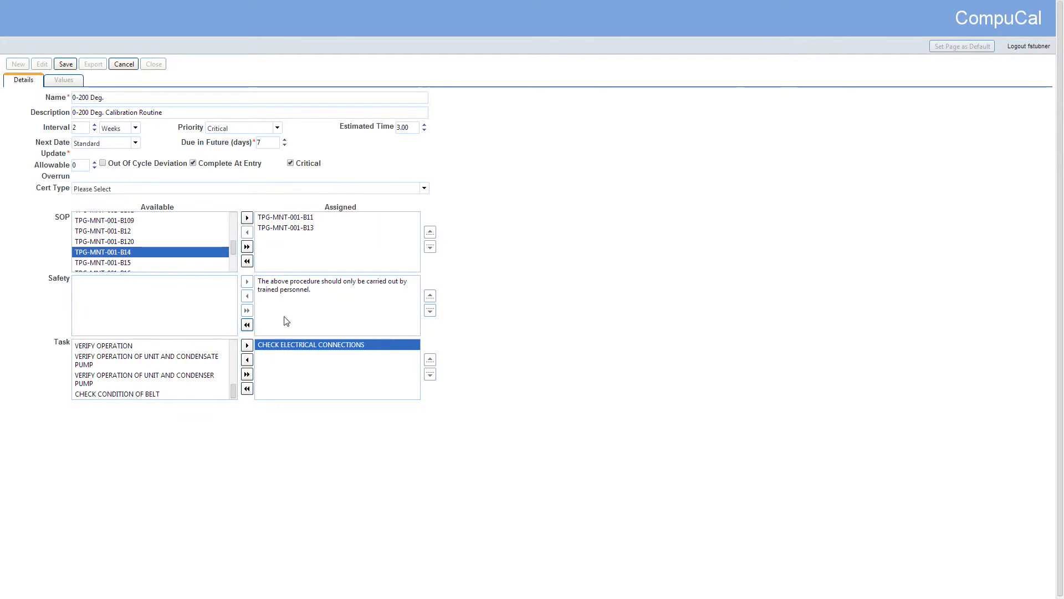
Try Loop Calibration Sheet as the cert type and change it to Instrument Calibration Sheet
click(308, 229)
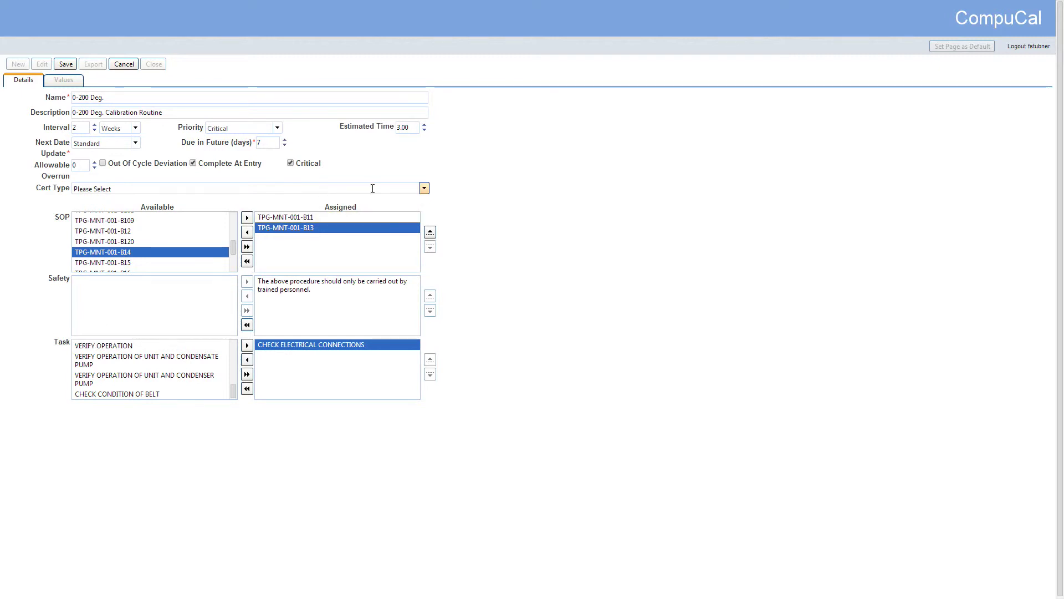
click(423, 188)
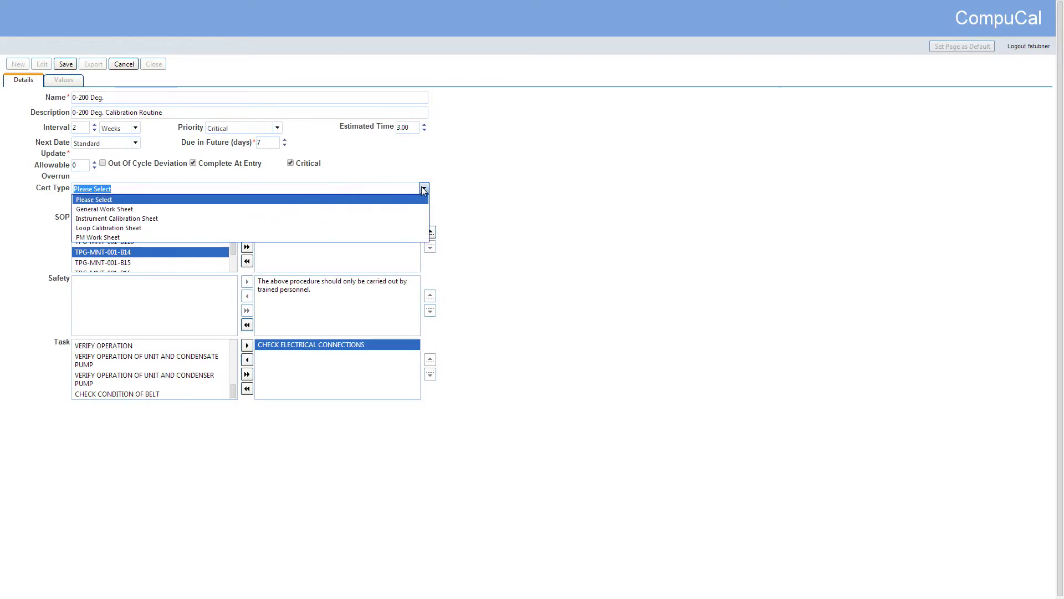
click(362, 227)
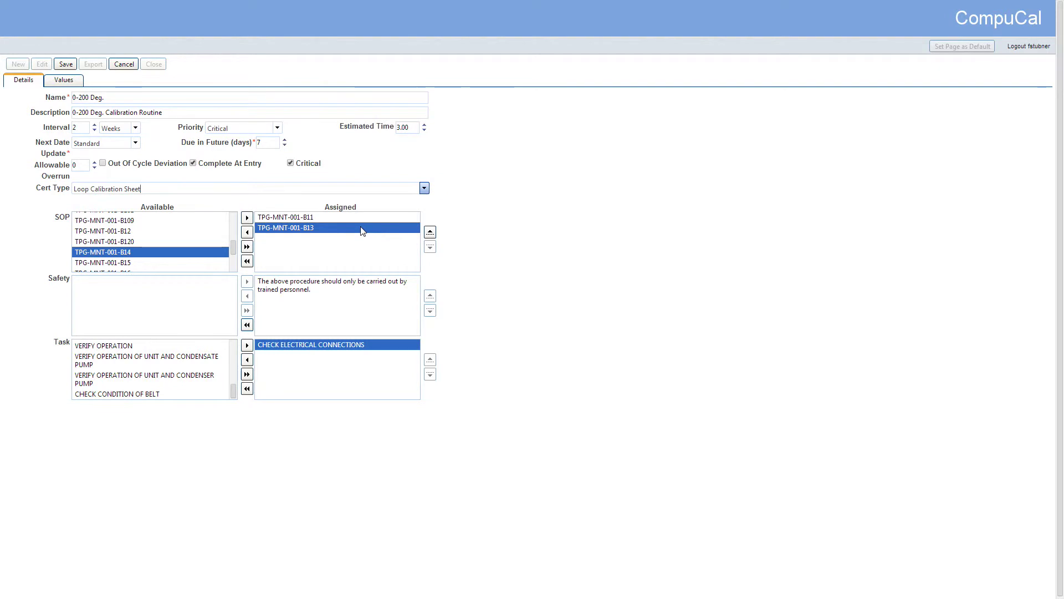
click(424, 189)
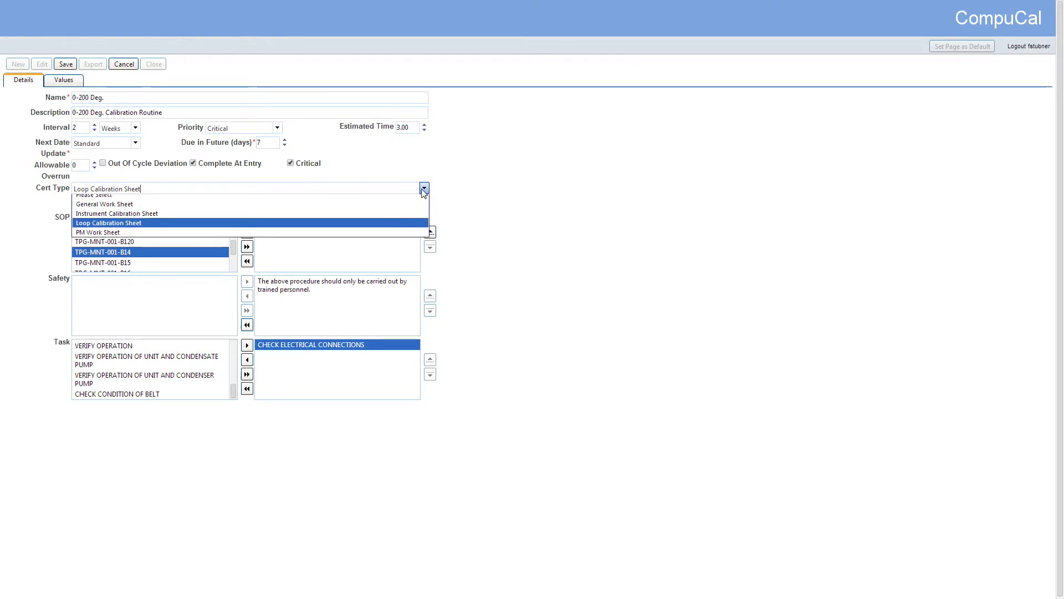
click(375, 218)
In the routine's values, set the resolution to 4, try 99 calibration points and reduce the count to 10
click(65, 82)
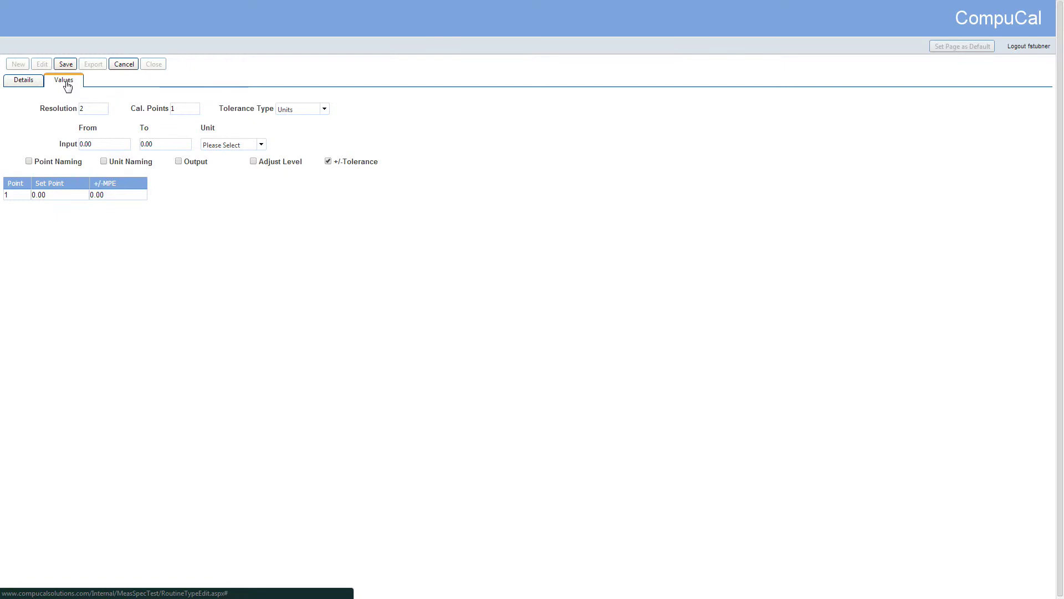
double_click(87, 104)
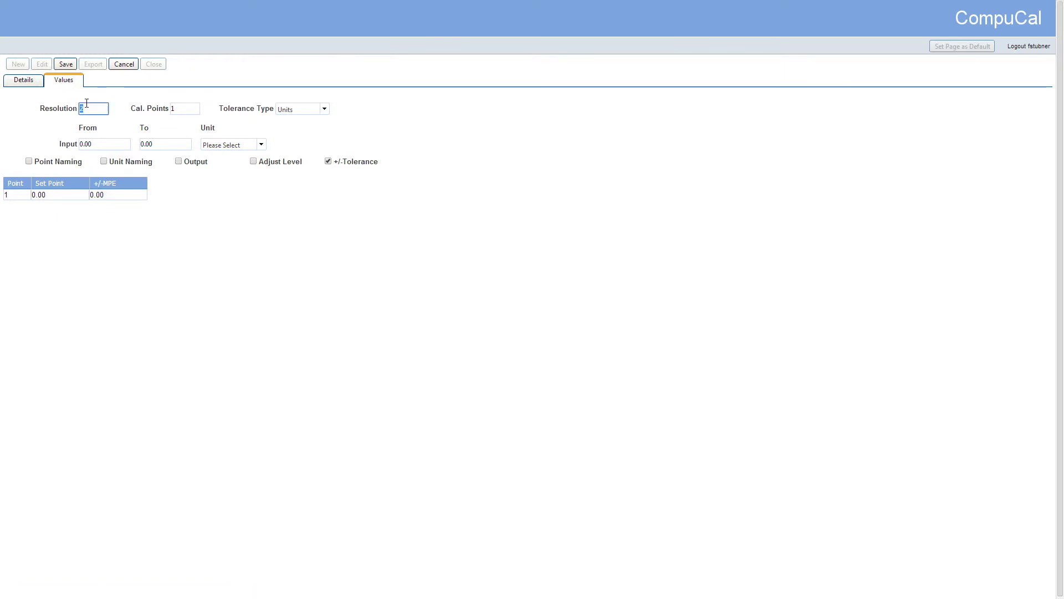
text(4)
click(177, 108)
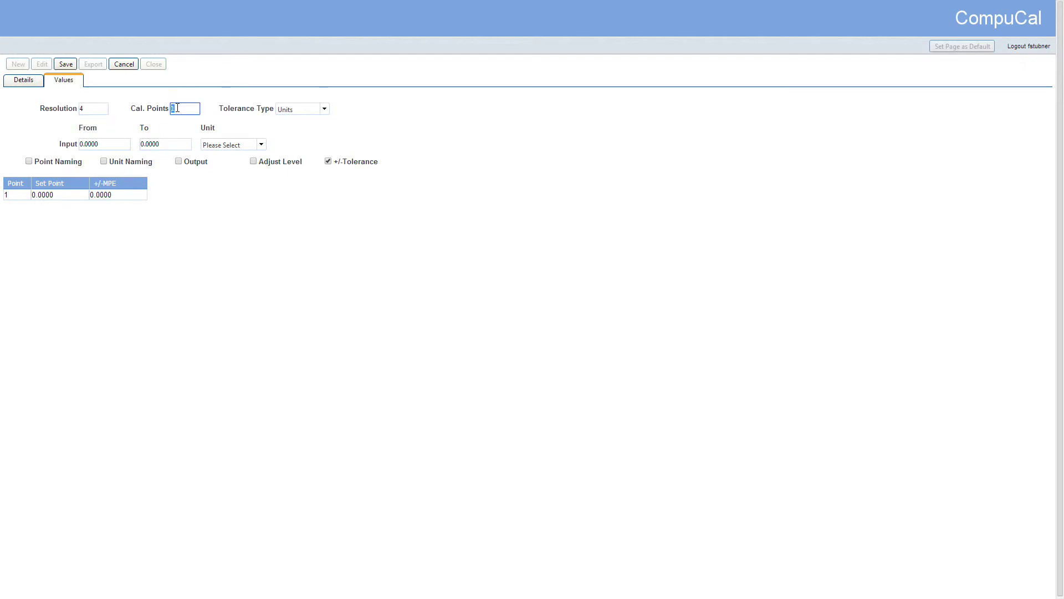
text(99)
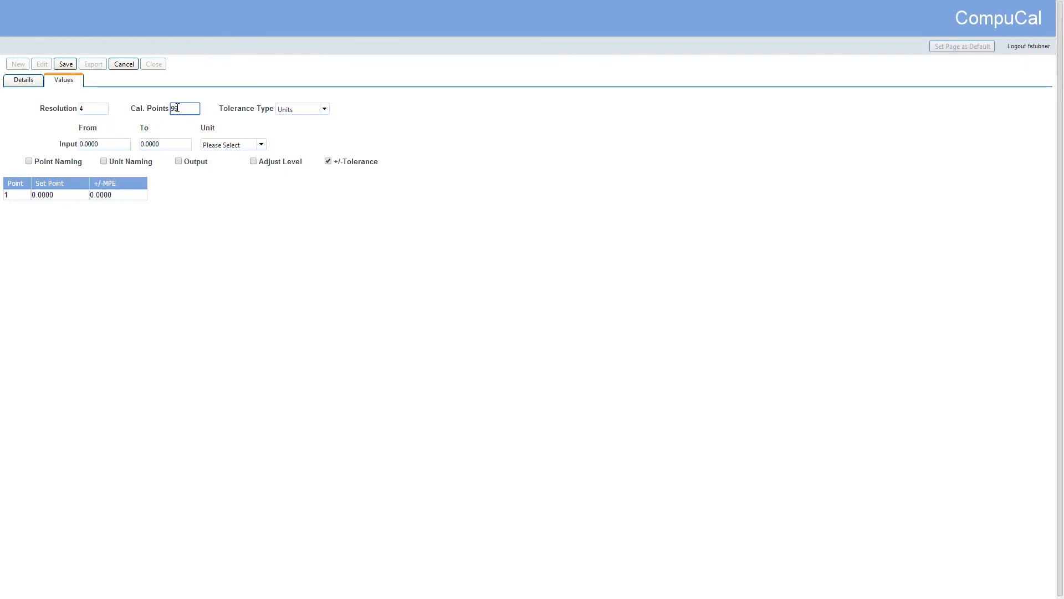
double_click(177, 108)
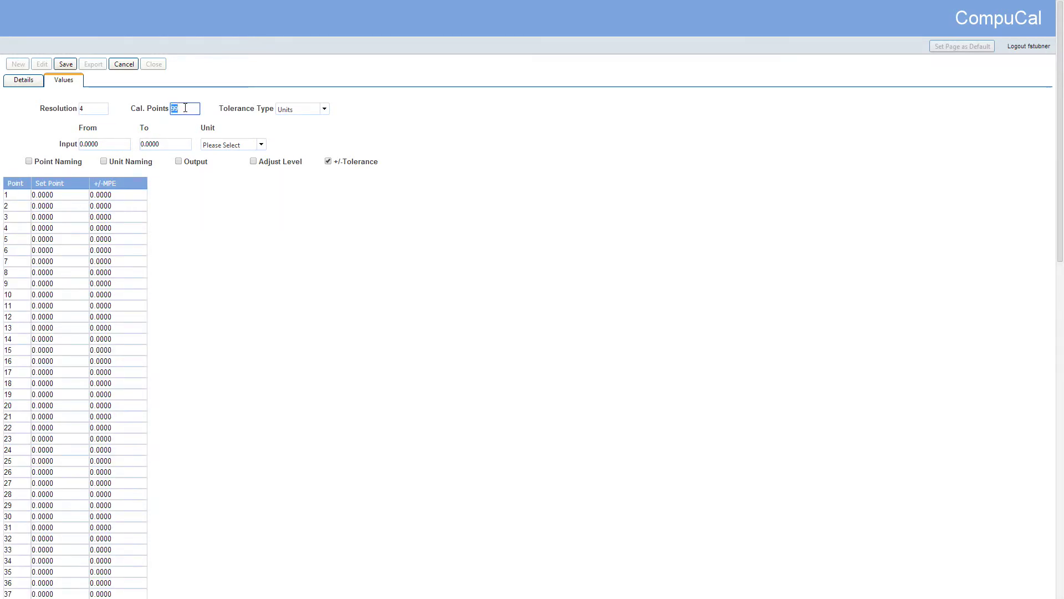
text(10)
Set the tolerance type to % Range and apply a +/-MPE of 0.25 from point 1 to all calibration points
click(324, 110)
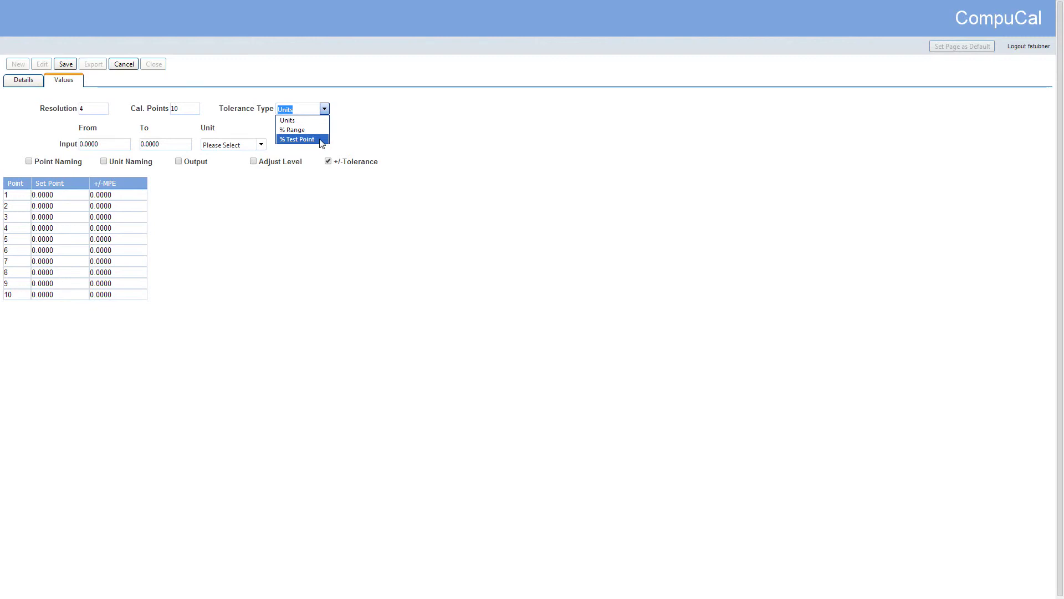
click(319, 131)
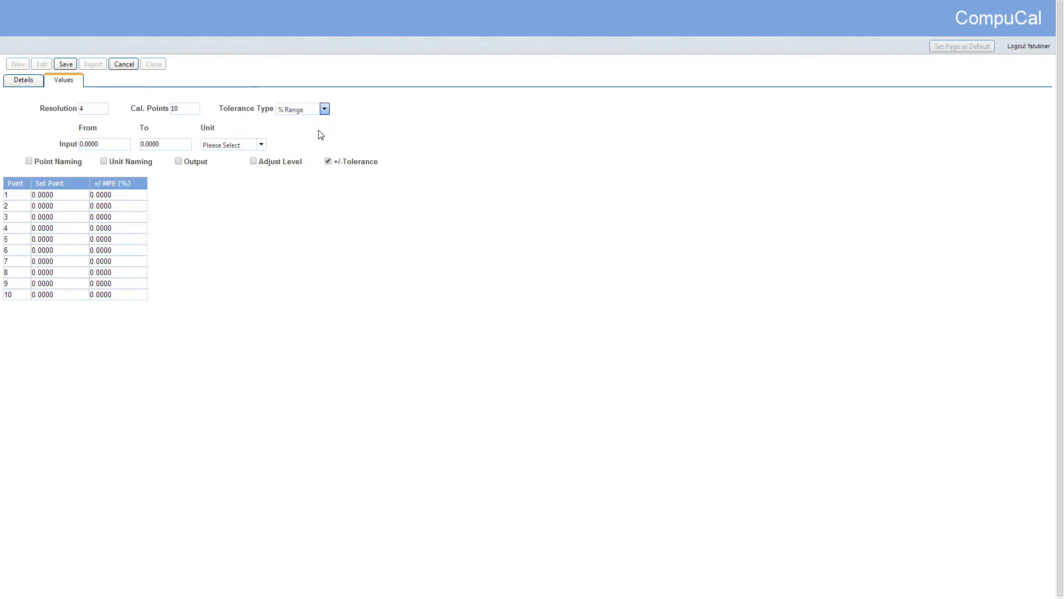
click(128, 193)
text(0.25)
key(Return)
Set individual +/-MPE percentages of 0.75 for point 6, 0.1 for point 8 and 0.5 for point 10
click(126, 249)
key(BackSpace)
text(.75)
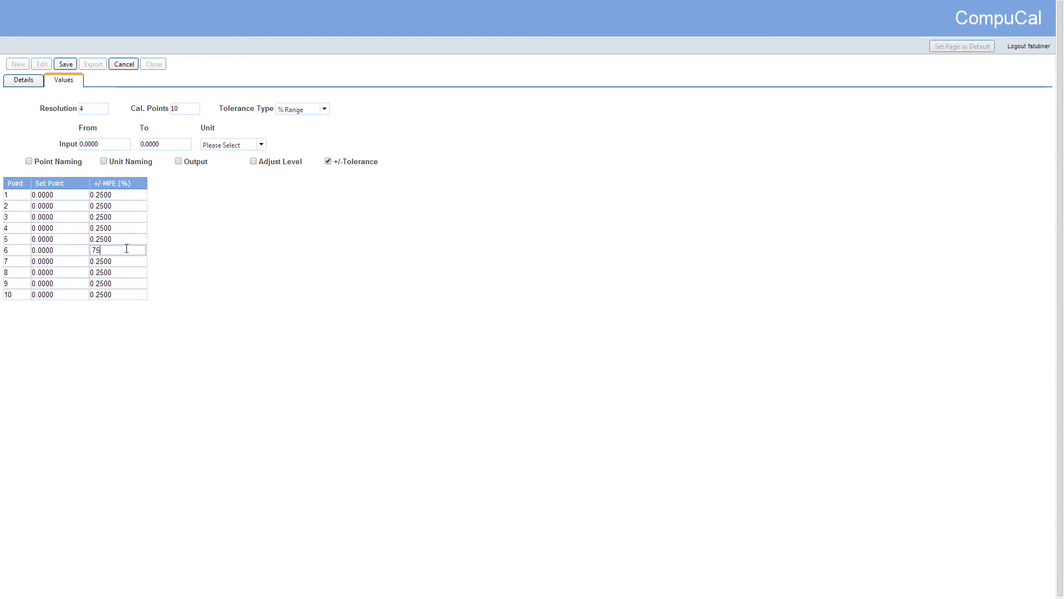
click(124, 272)
key(BackSpace)
text(.1)
click(124, 294)
text(.5)
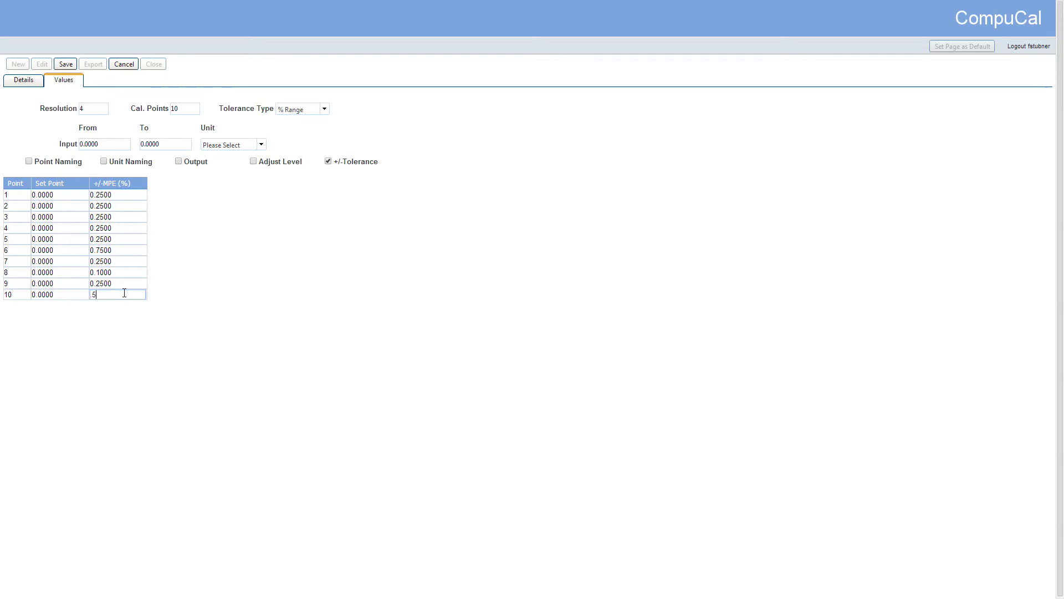
click(154, 297)
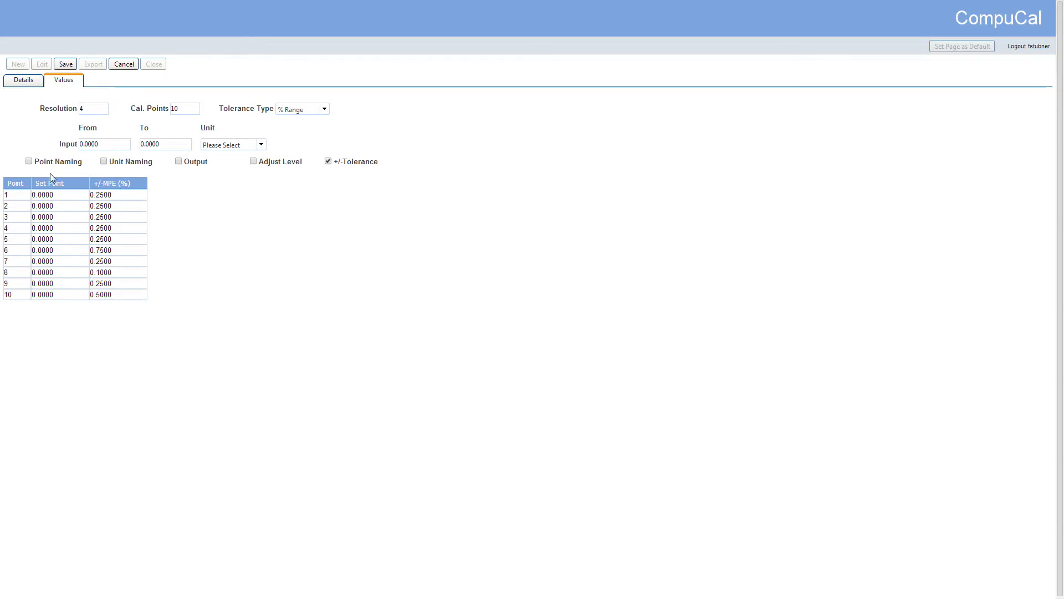
Enable point naming and unit naming for the calibration points
click(29, 162)
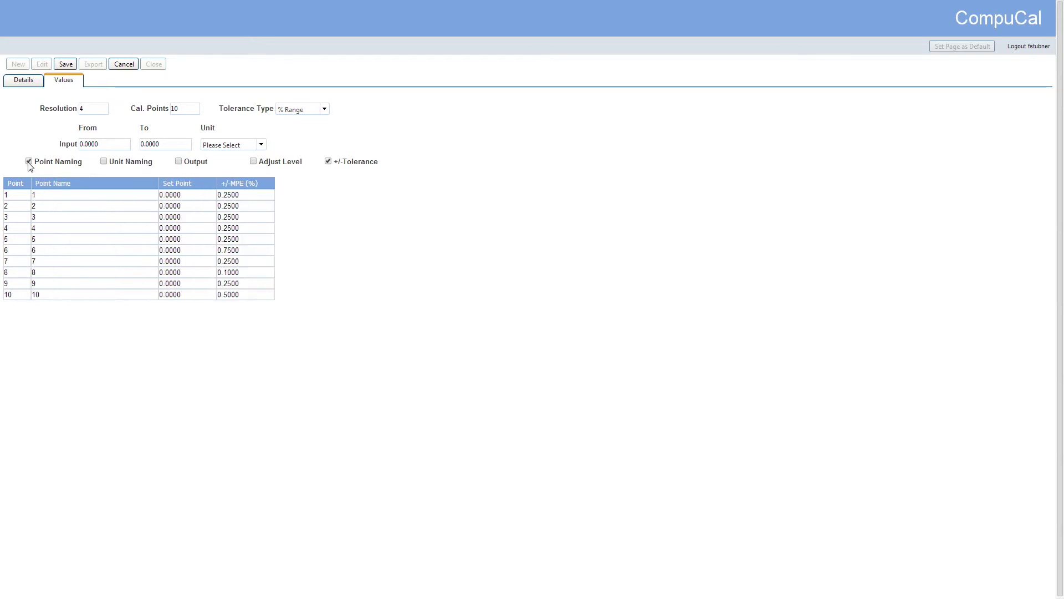
click(103, 162)
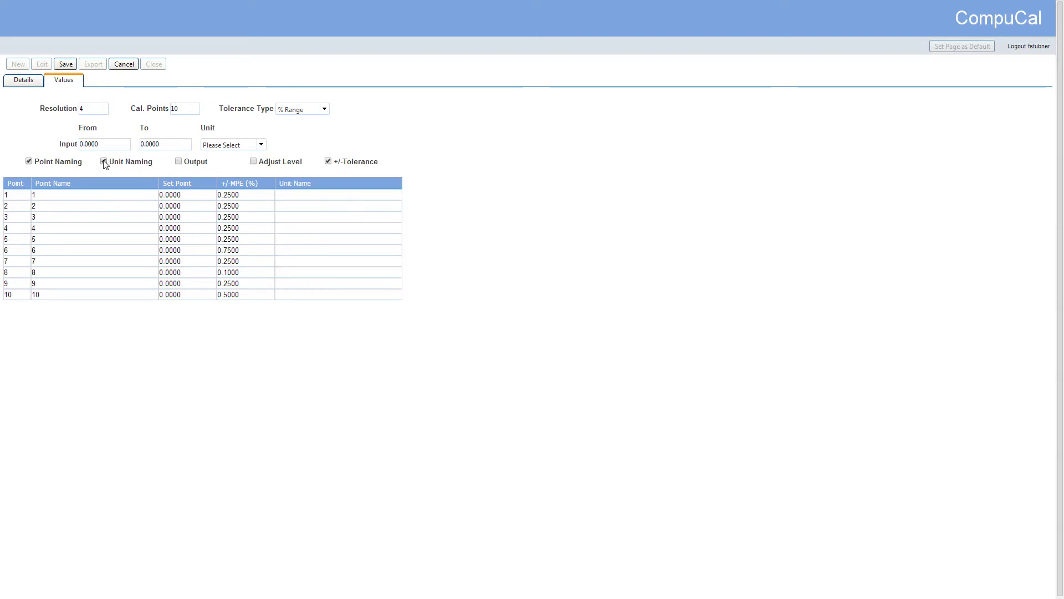
Name calibration point 1 Humidity
click(50, 194)
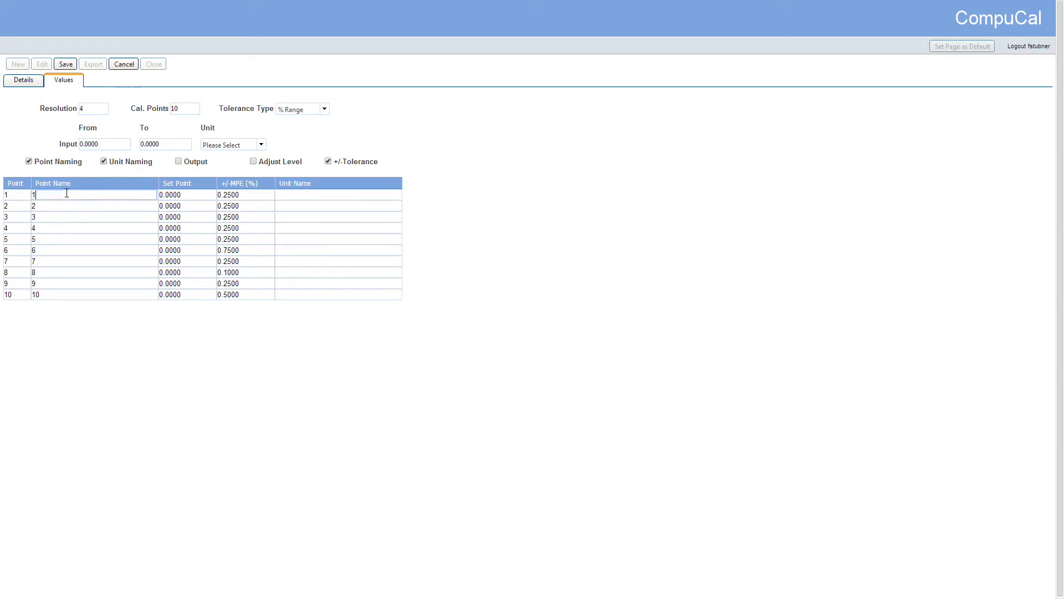
text(Humid)
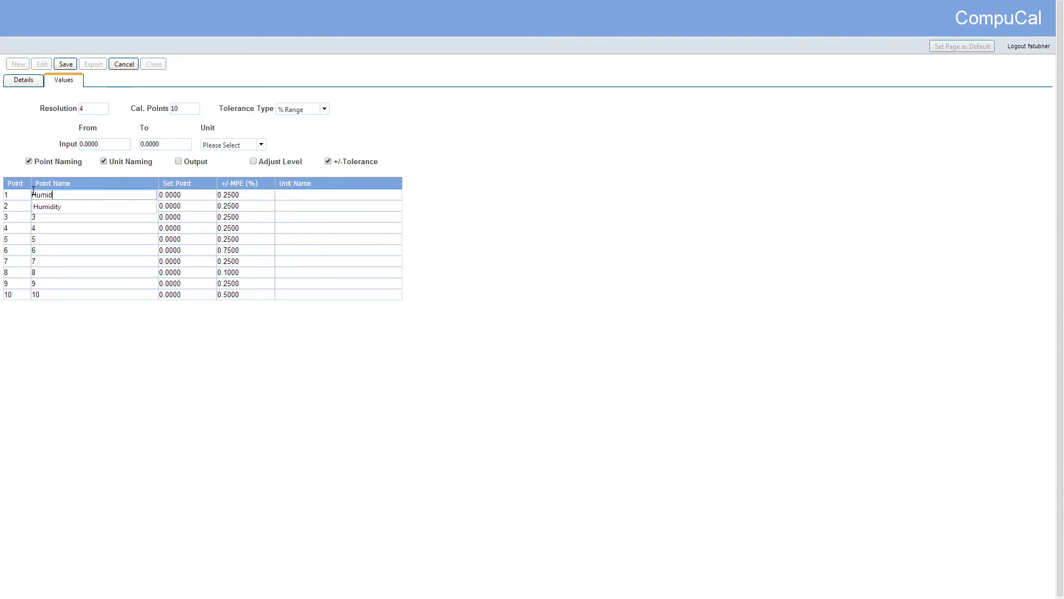
key(Down)
key(Return)
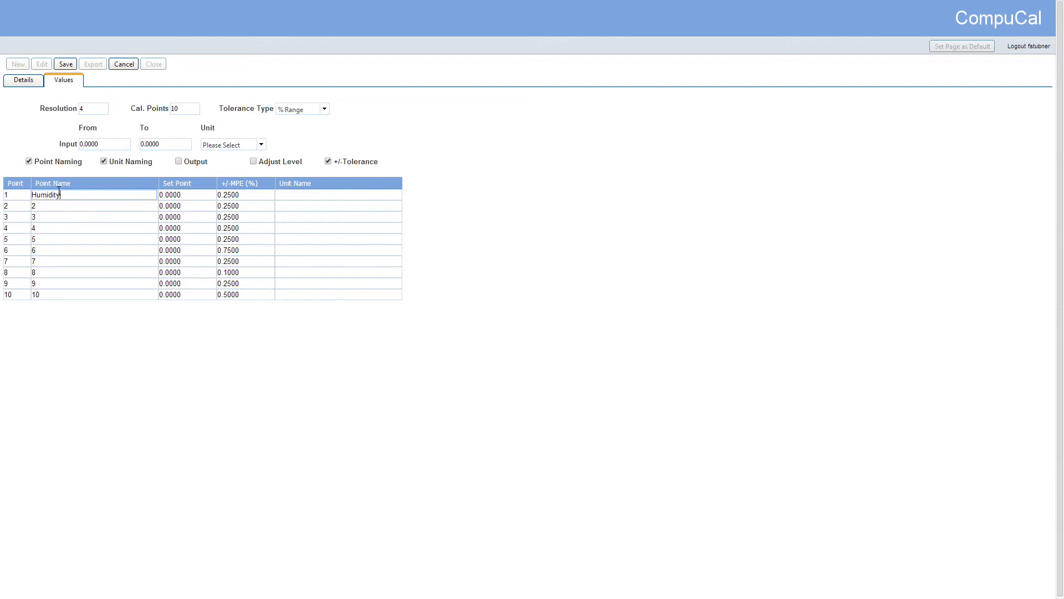
Name calibration points 2 to 5 Humidity and points 6 to 10 Temperature
double_click(33, 194)
click(46, 218)
click(47, 207)
click(41, 217)
click(41, 228)
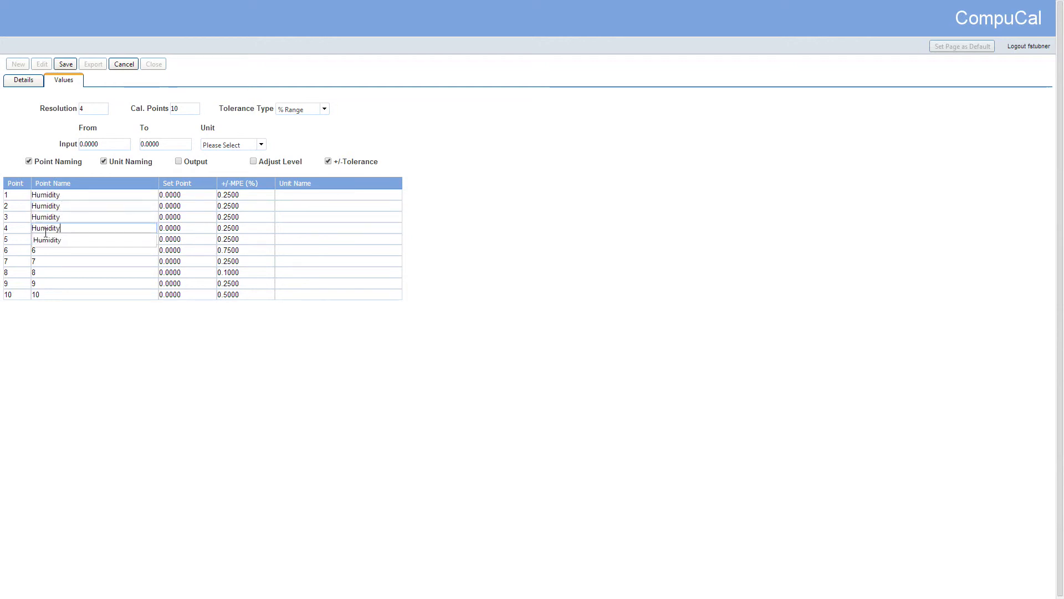
click(46, 236)
click(43, 238)
key(Down)
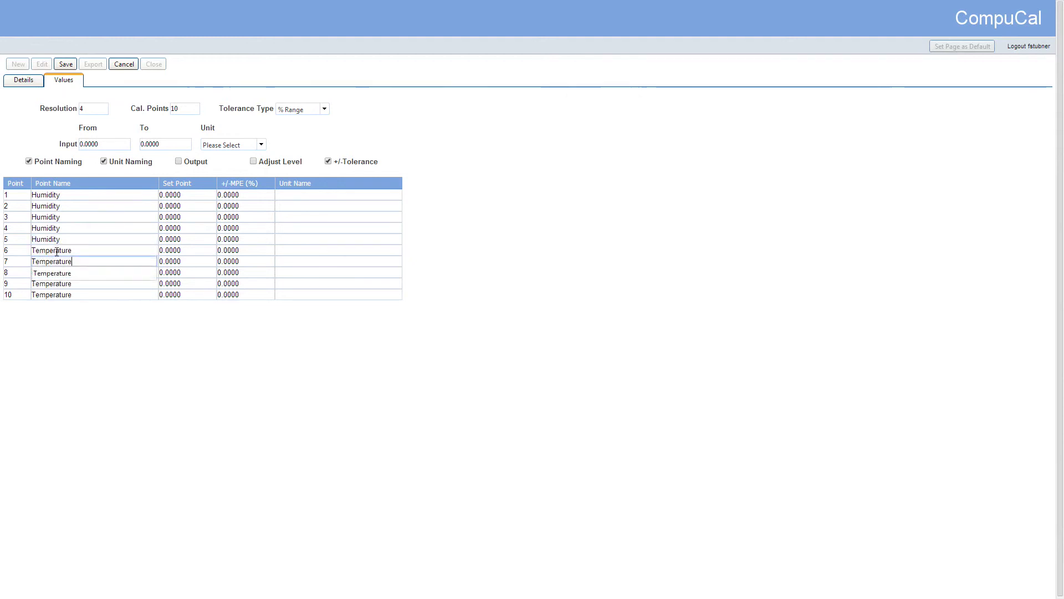
Set the input unit to °C for the calibration points
click(285, 194)
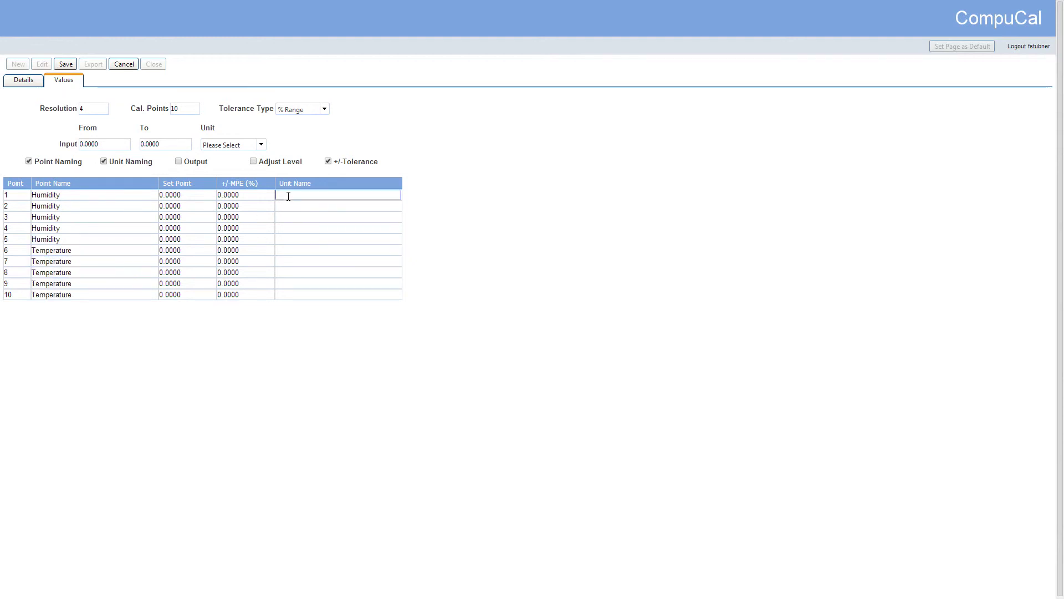
click(261, 144)
click(257, 167)
Set the unit name of the five Humidity points to %
click(282, 191)
text(%)
double_click(333, 193)
click(325, 205)
text(%)
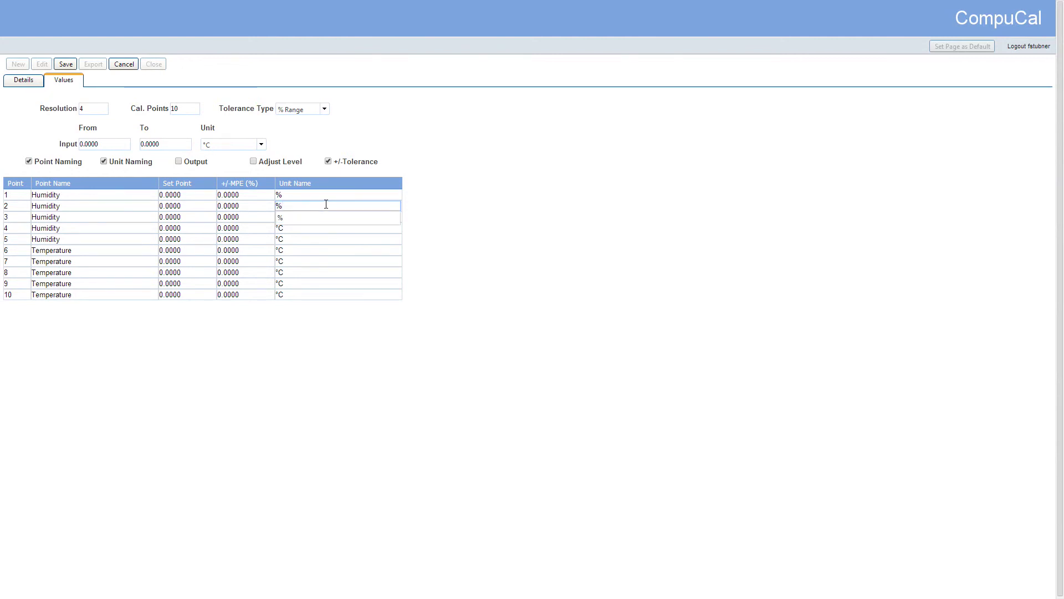
click(326, 216)
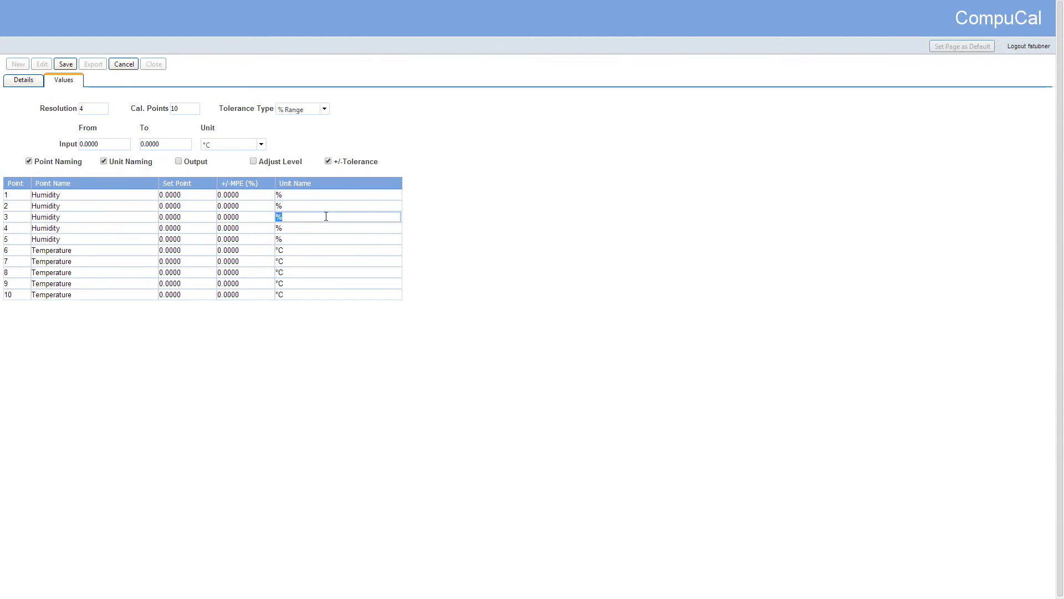
Set the input range's upper limit to 250 and choose °C as its unit
click(105, 143)
click(165, 144)
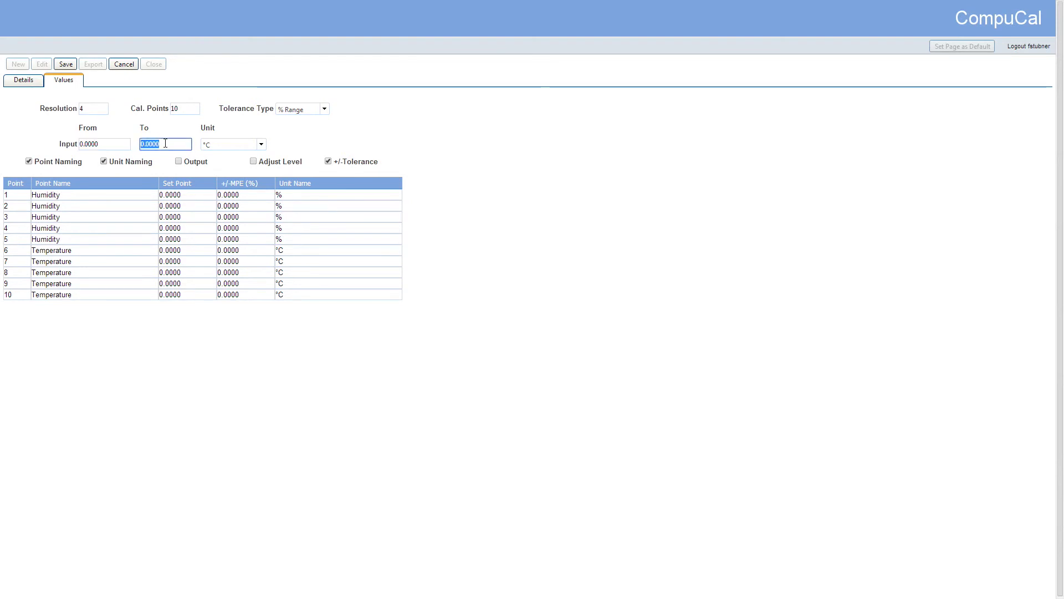
text(250)
click(264, 144)
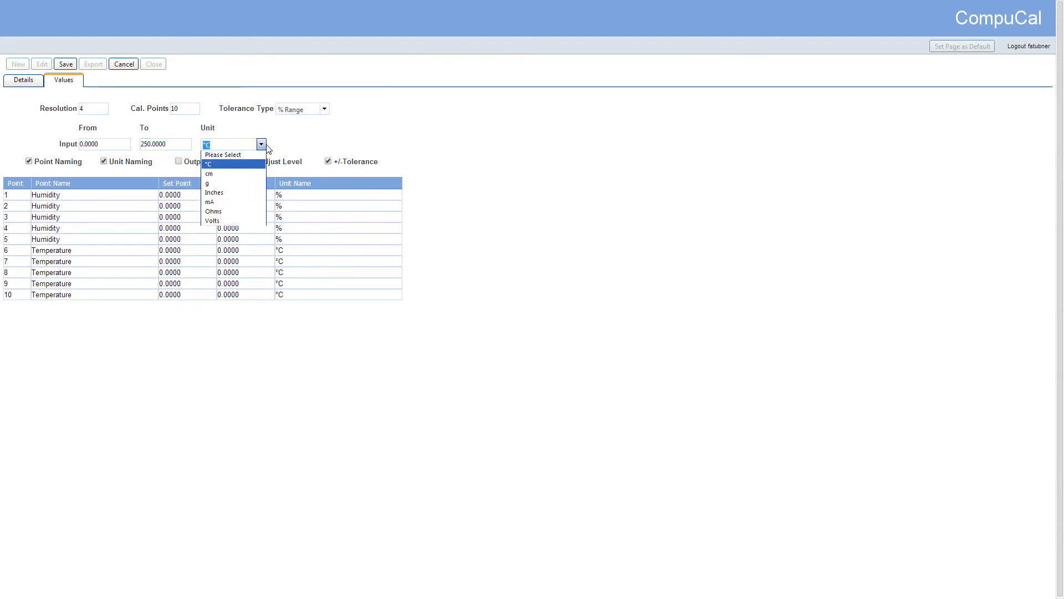
click(247, 167)
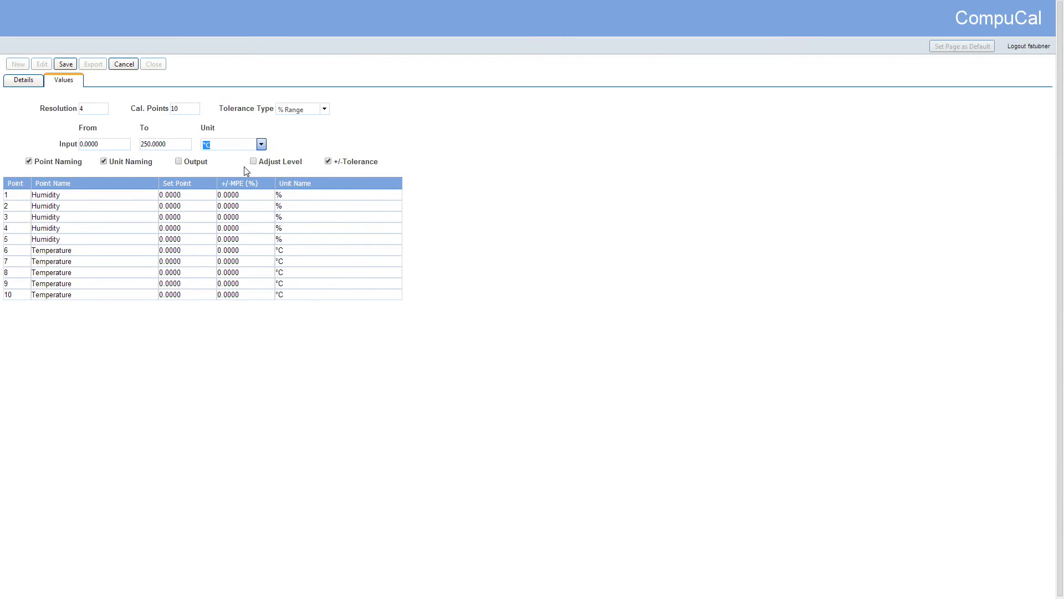
Enable the Output option, go through its range and unit settings, and disable it again
click(195, 162)
click(111, 163)
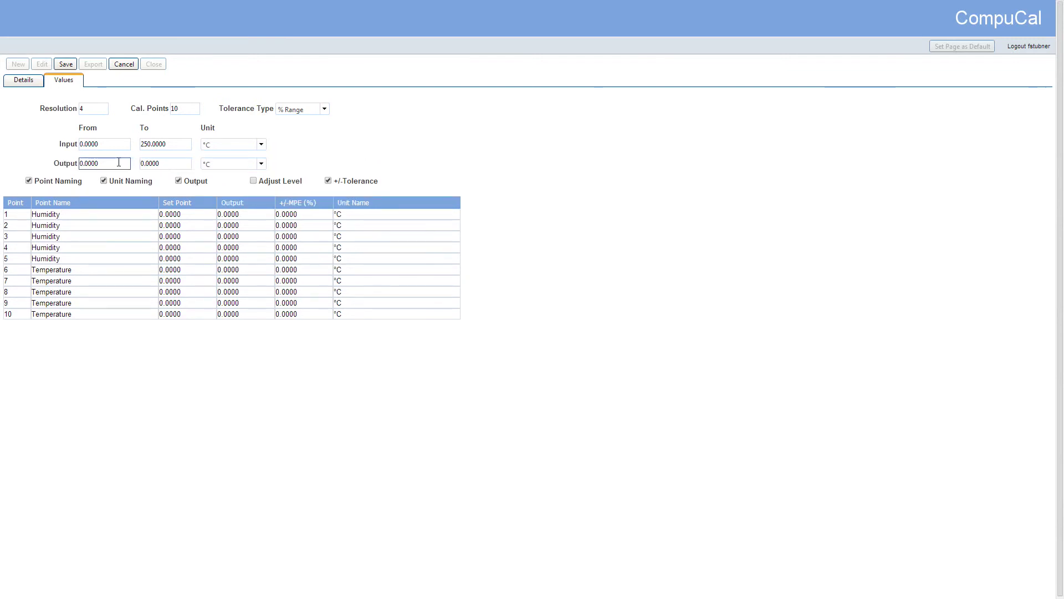
click(171, 162)
click(261, 163)
click(261, 165)
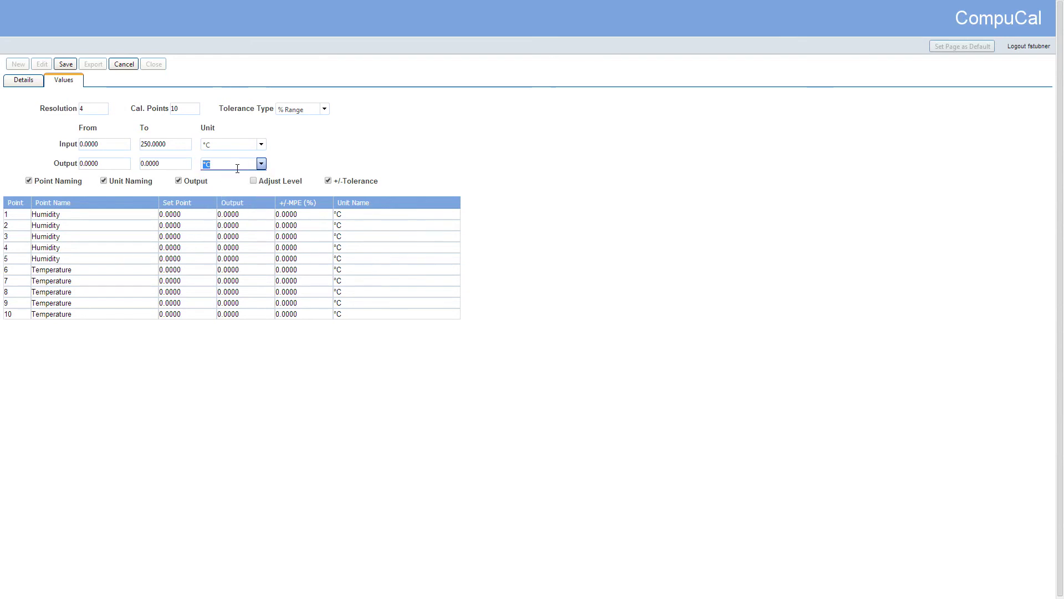
click(179, 180)
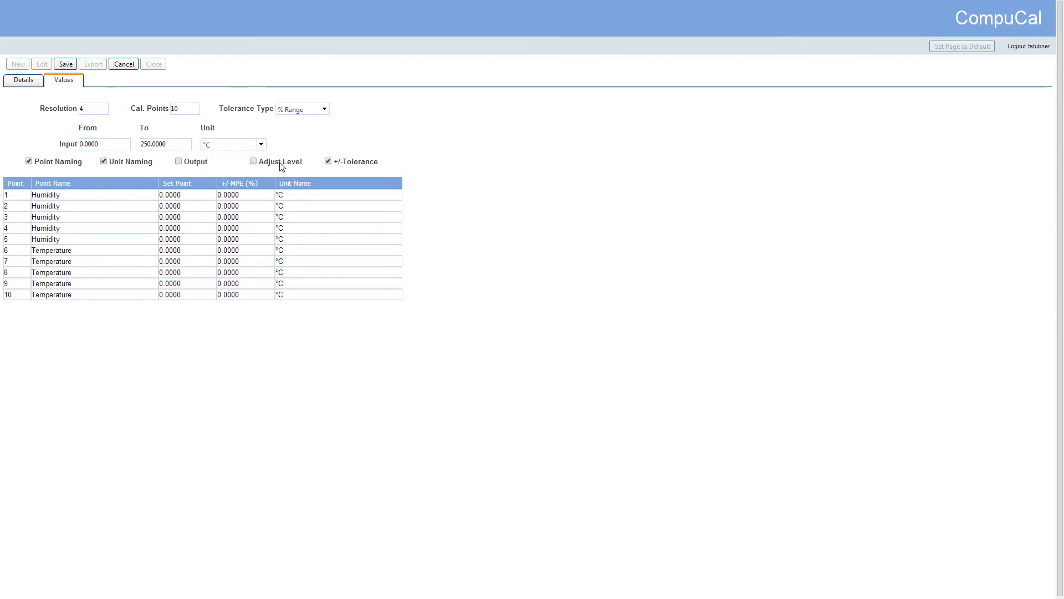
Disable the combined +/-Tolerance option and enable Adjust Level for the calibration points
click(328, 162)
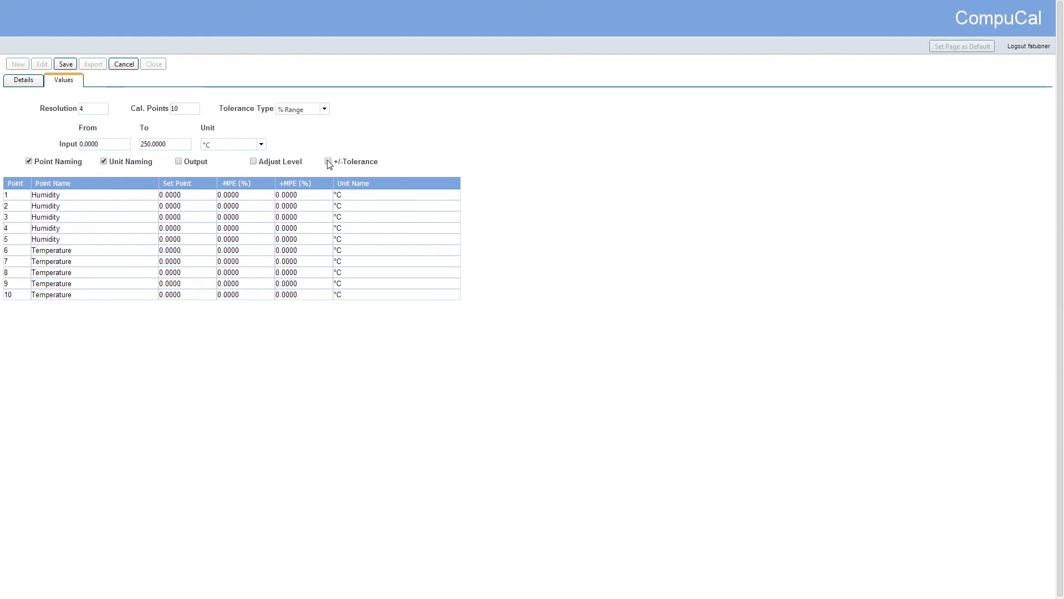
click(253, 162)
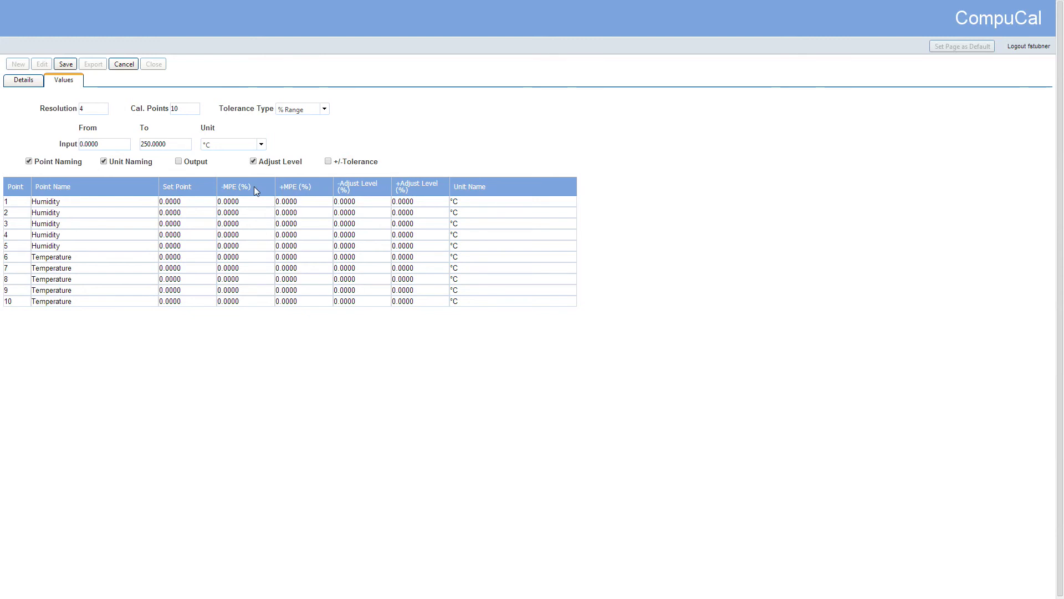
Set the set point of point 1 to 70 and apply a -MPE and +MPE of 1 to all calibration points
click(181, 201)
text(70)
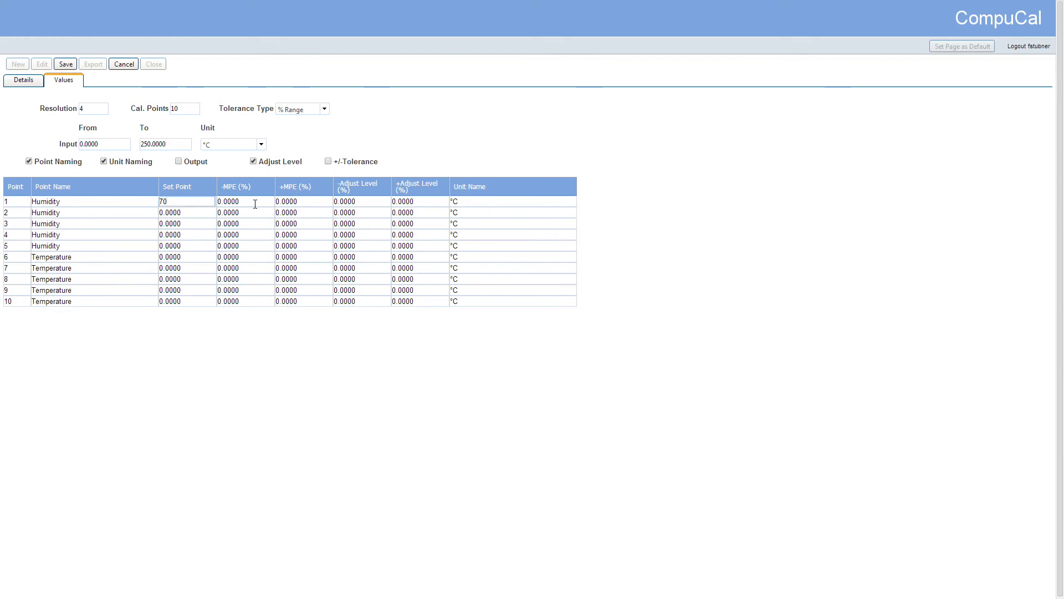
click(286, 201)
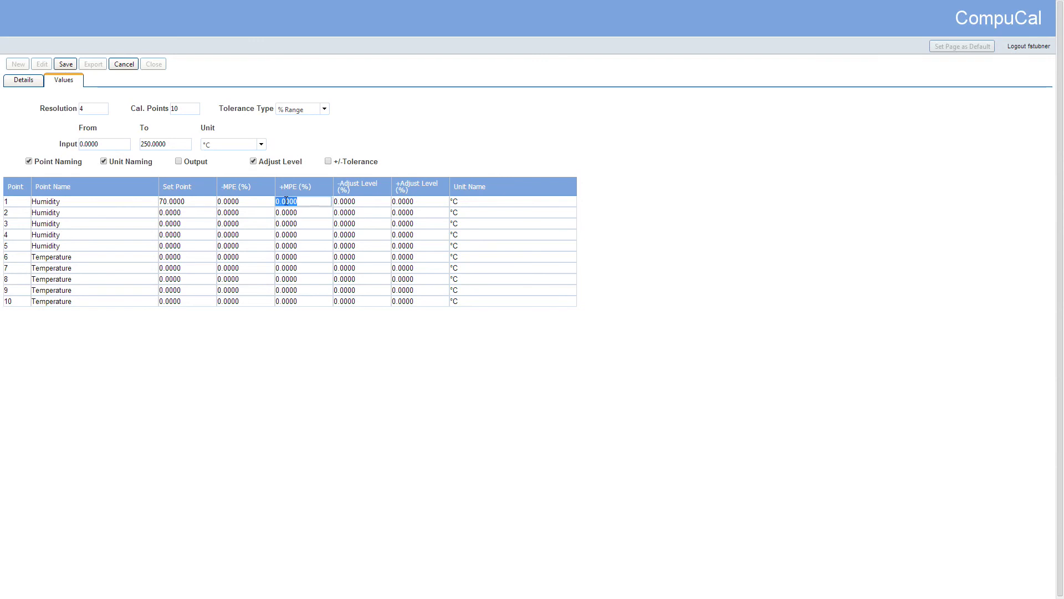
text(1)
key(shift+Tab)
text(1)
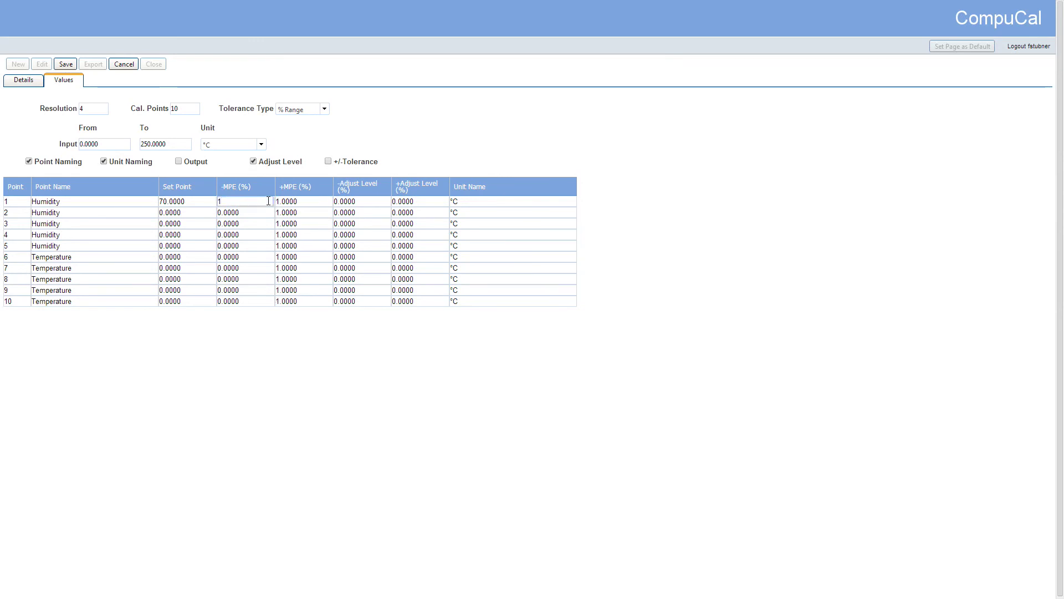
click(342, 201)
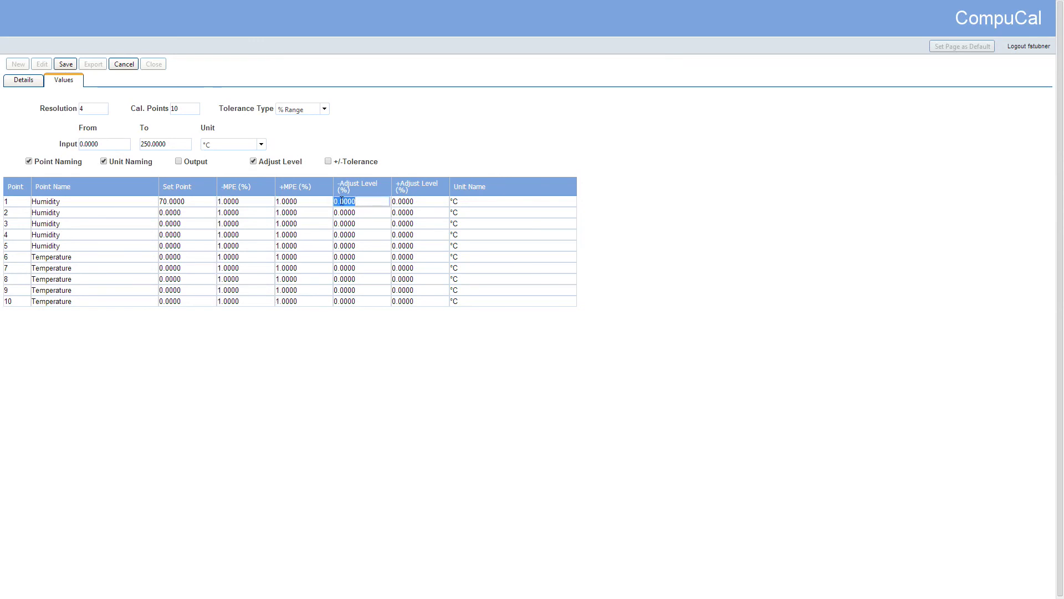